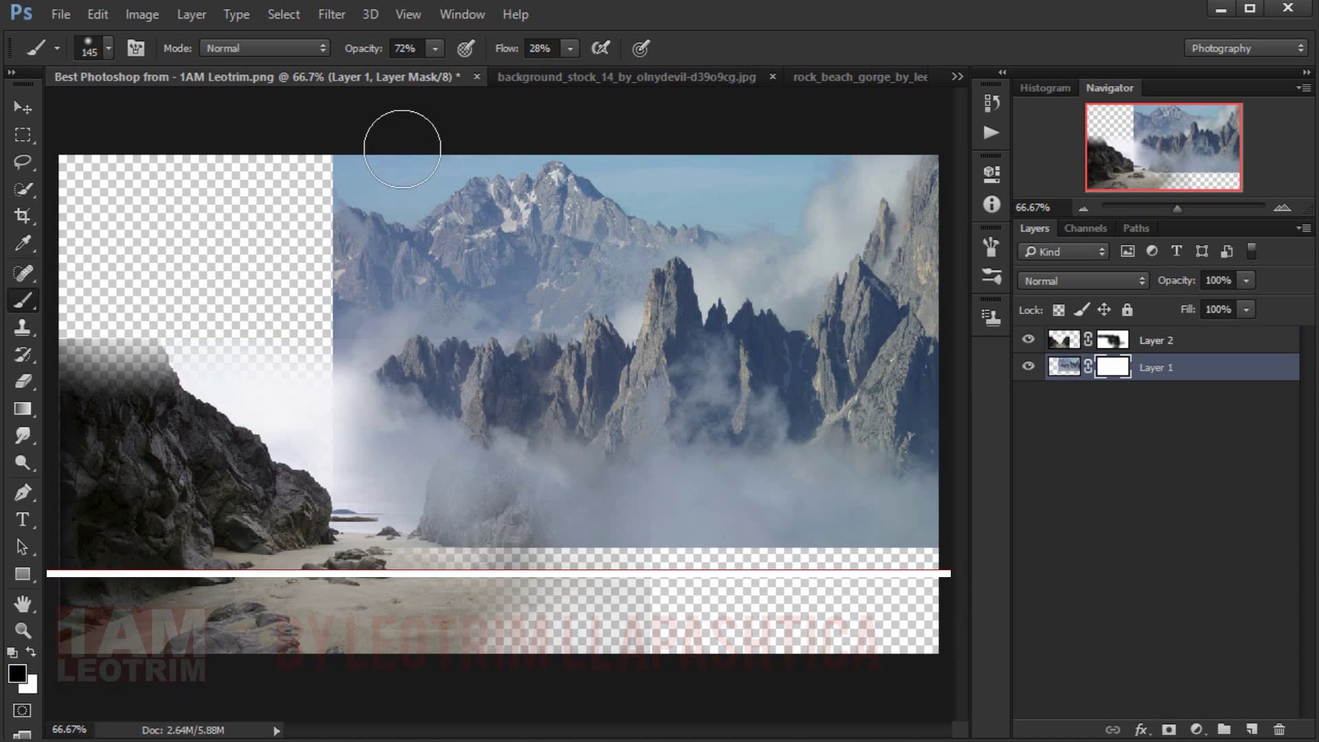
- Paint Layer 1's mask black over the upper sky, then bring up the Ledge_02 document
mouse_move(346, 233)
mouse_down()
mouse_move(818, 153)
mouse_move(321, 307)
mouse_up()
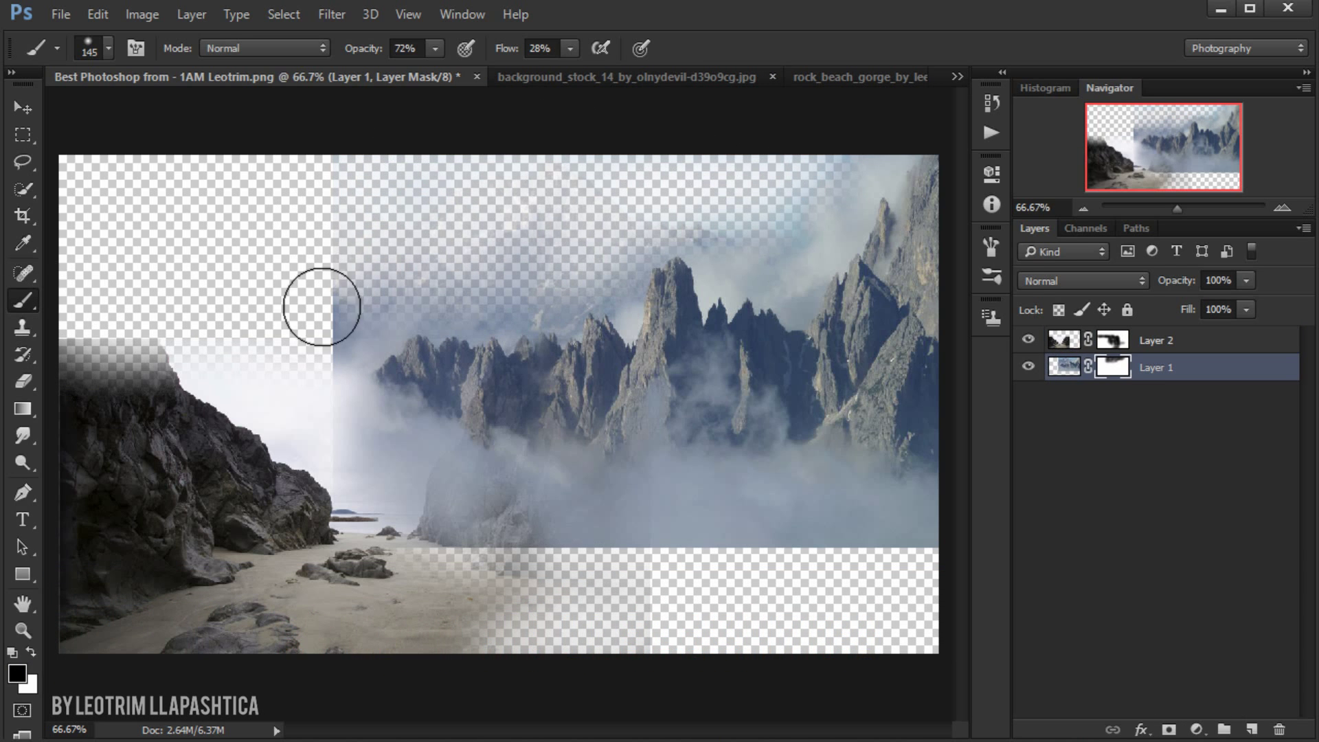
click(957, 77)
- Trace the Ledge_02 rock ledge with a Pen path and turn it into a selection
click(687, 238)
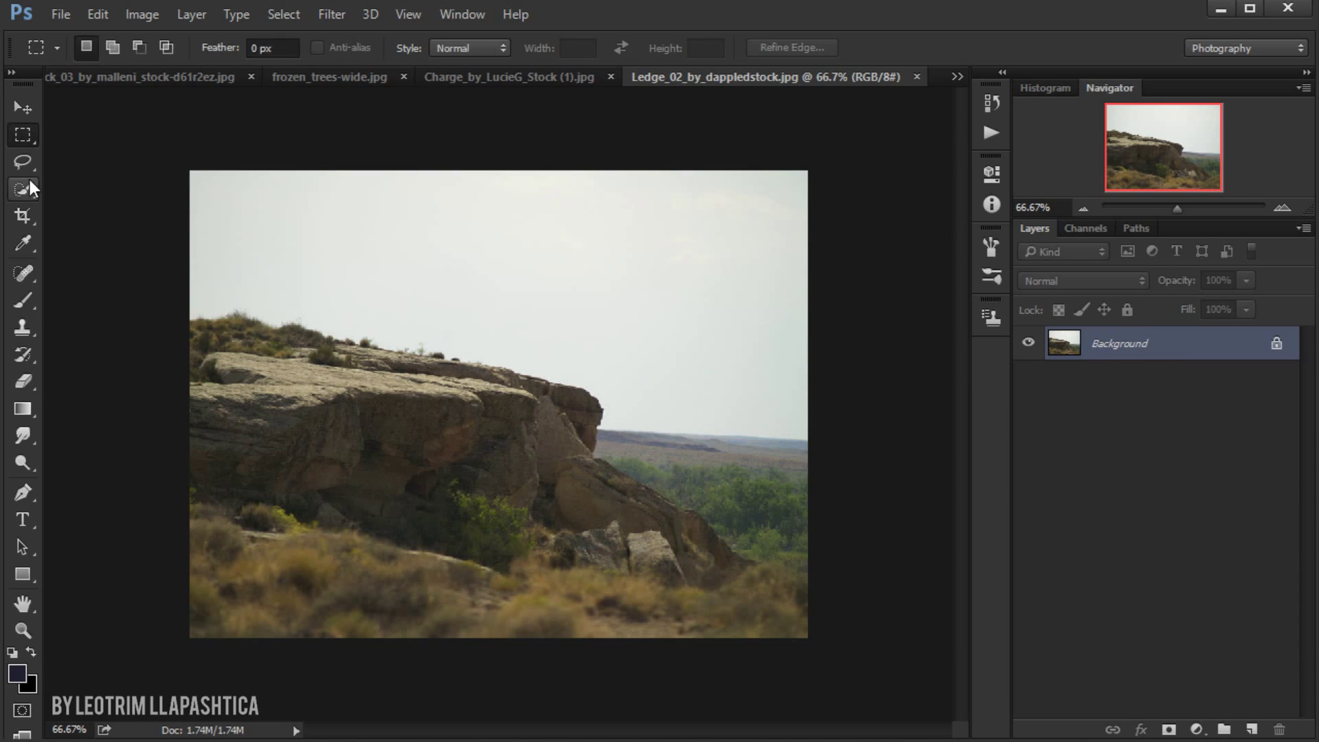
click(22, 189)
key(m)
key(p)
click(188, 640)
click(830, 648)
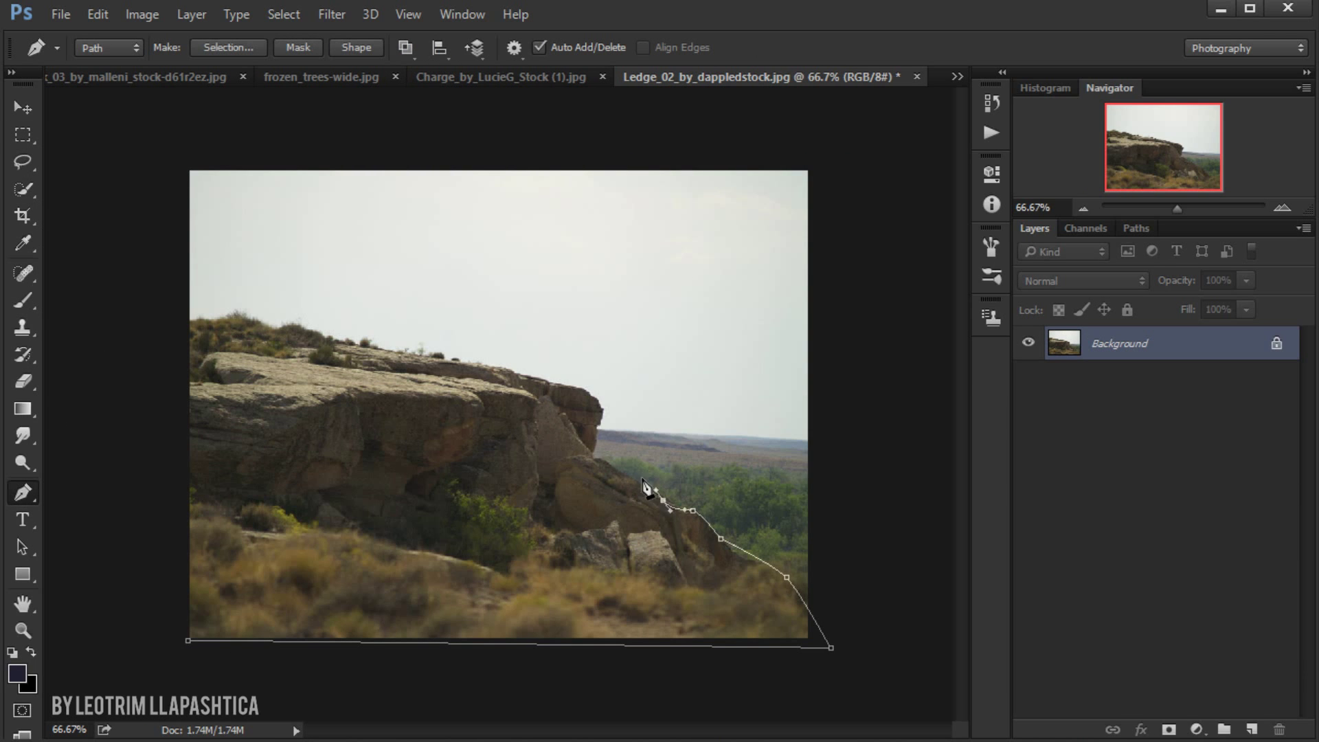
click(189, 330)
right_click(259, 522)
click(353, 595)
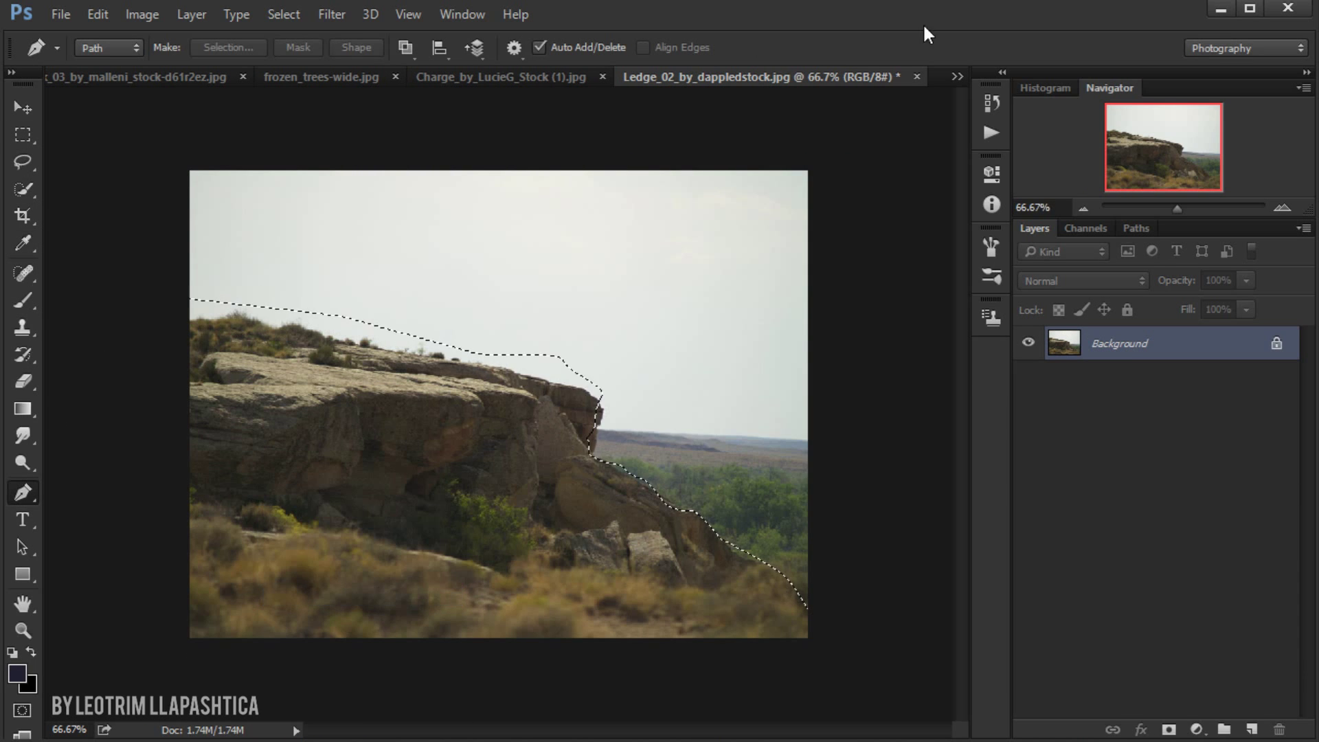
click(957, 76)
- Bring up the storm-cloud photo and select all of it
click(714, 220)
click(957, 76)
click(687, 197)
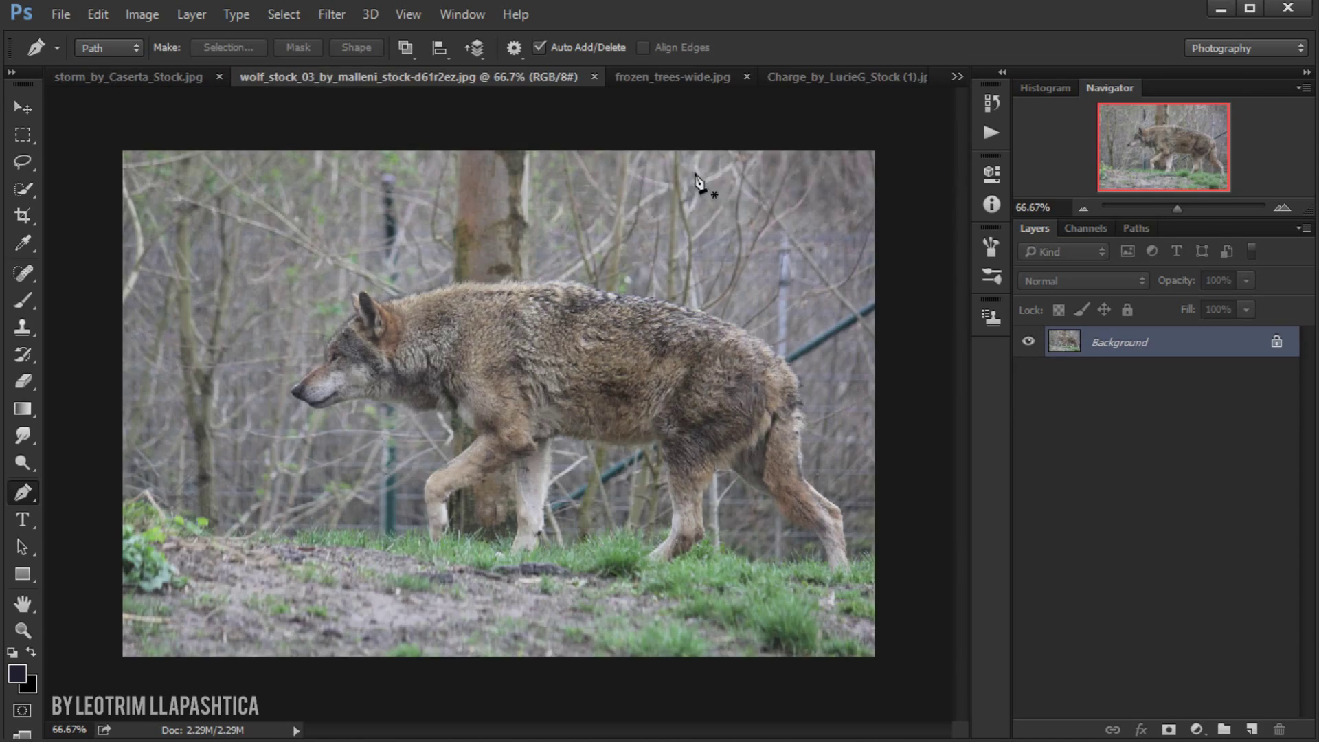
click(748, 266)
click(957, 76)
click(711, 151)
key(ctrl+a)
- Paste the storm clouds into the composite and scale them to cover the canvas top
key(ctrl+c)
click(957, 77)
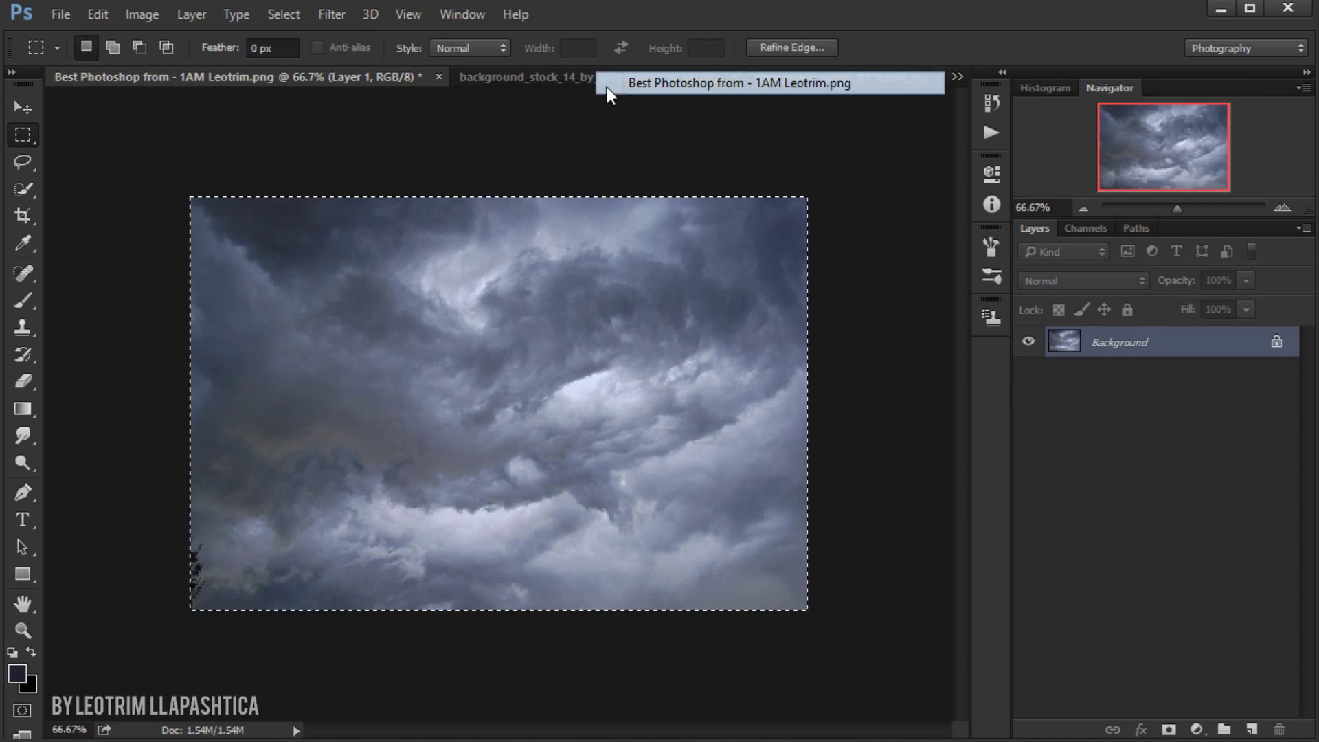
click(687, 83)
key(ctrl+v)
key(v)
key(ctrl+t)
drag(189, 196, 41, 137)
key(Return)
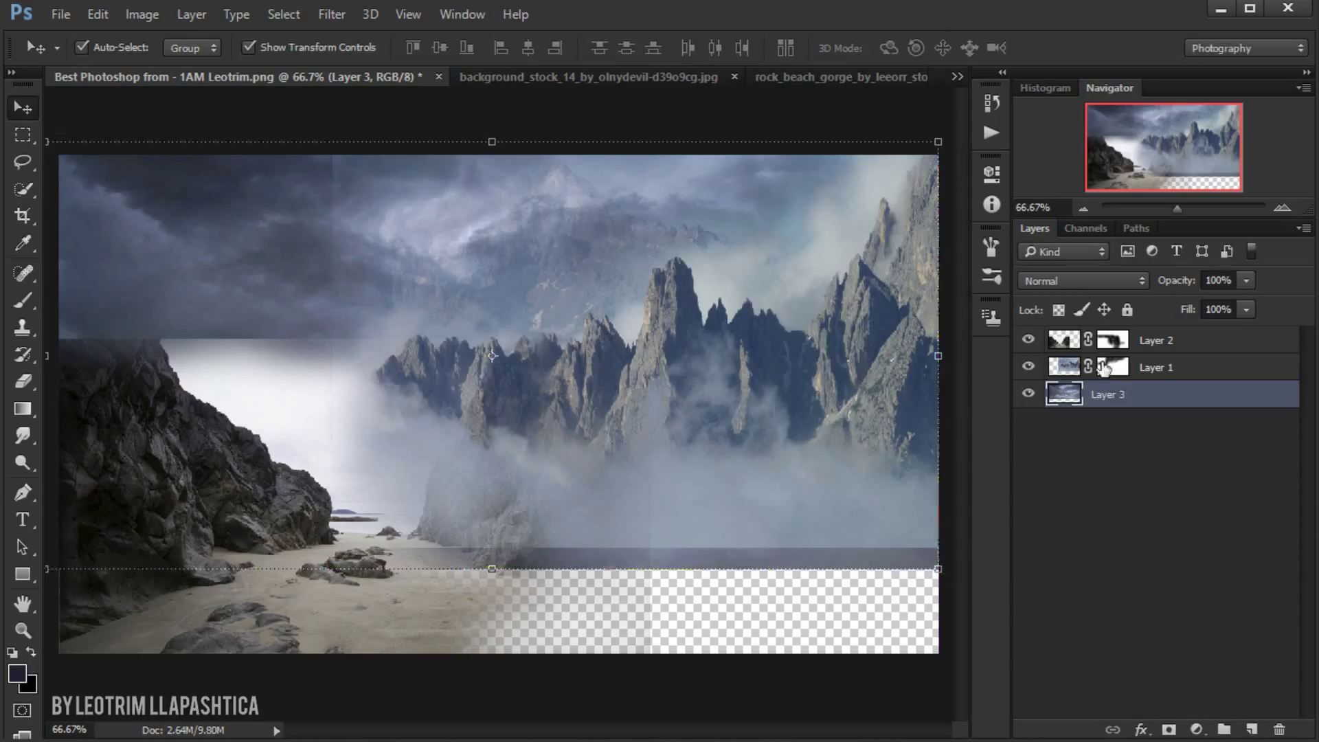
- Rename the mountains layer and paint its and the left cliffs' masks to reveal clouds
double_click(1156, 368)
text(mon..)
click(1113, 366)
key(b)
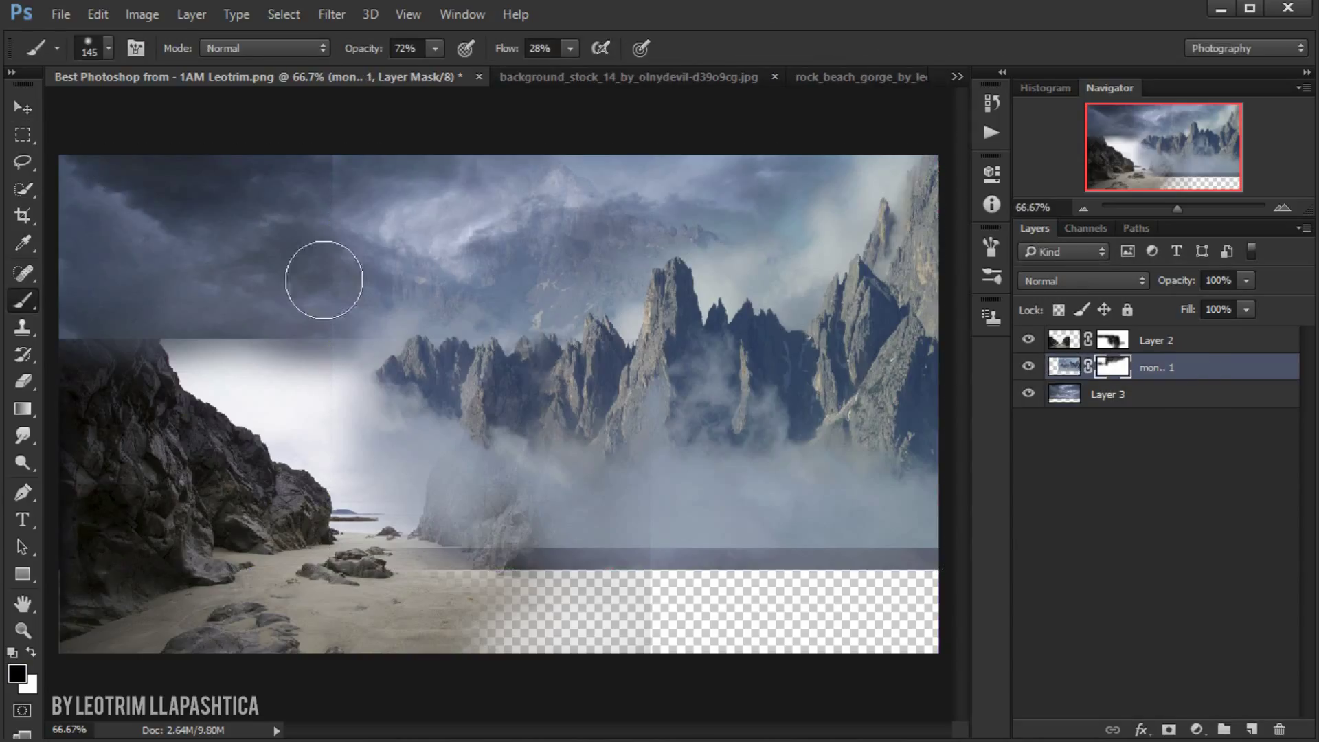
mouse_move(709, 233)
mouse_down()
mouse_move(659, 230)
mouse_move(829, 170)
mouse_up()
key(alt+bracketright)
mouse_move(324, 292)
mouse_down()
mouse_move(289, 347)
mouse_move(242, 313)
mouse_move(241, 326)
mouse_up()
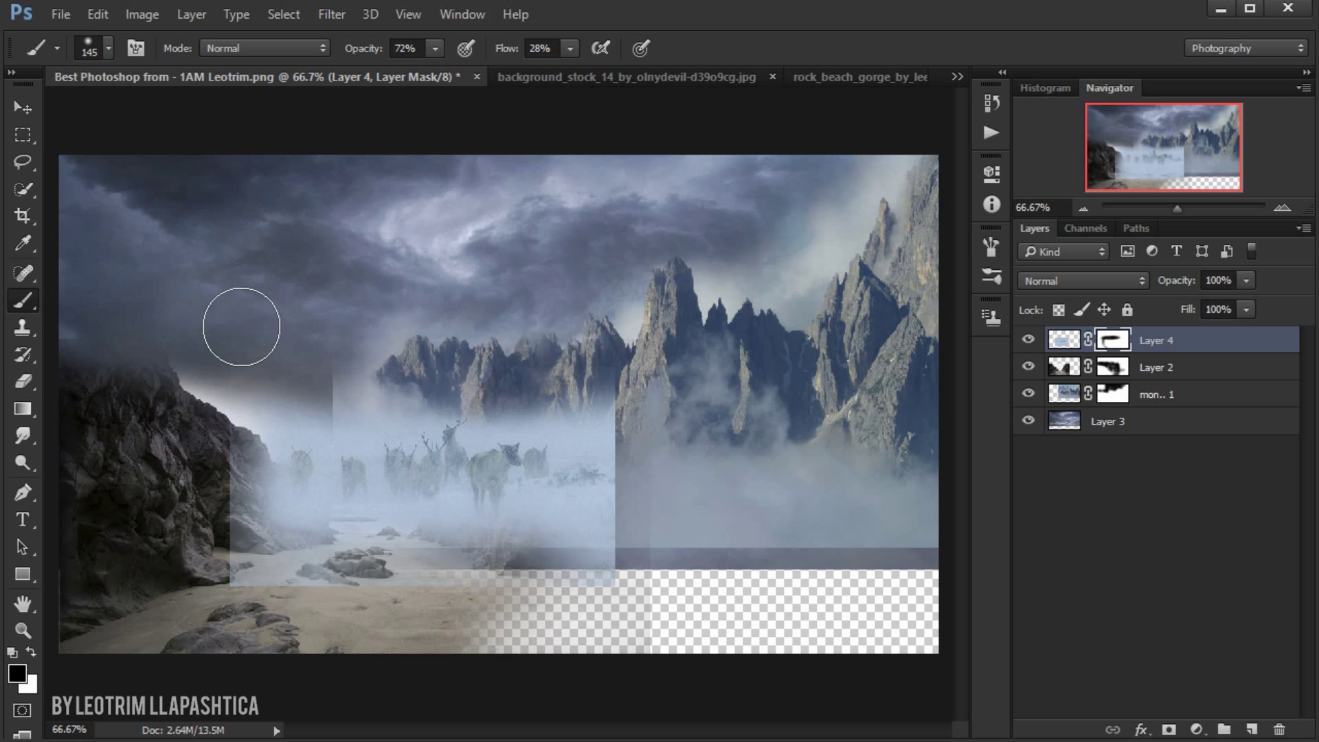
- Step down through the left cliffs layer to the mountains layer's mask
key(alt+bracketleft)
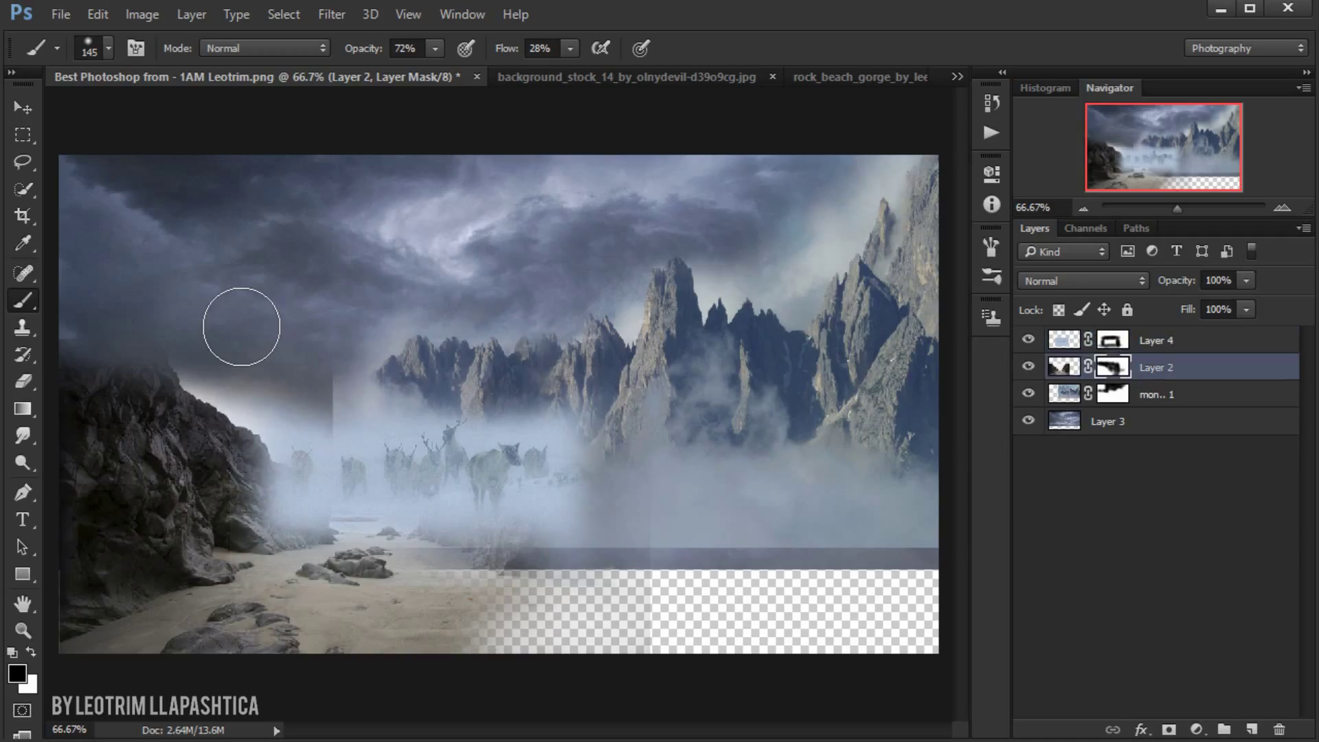
key(alt+bracketleft)
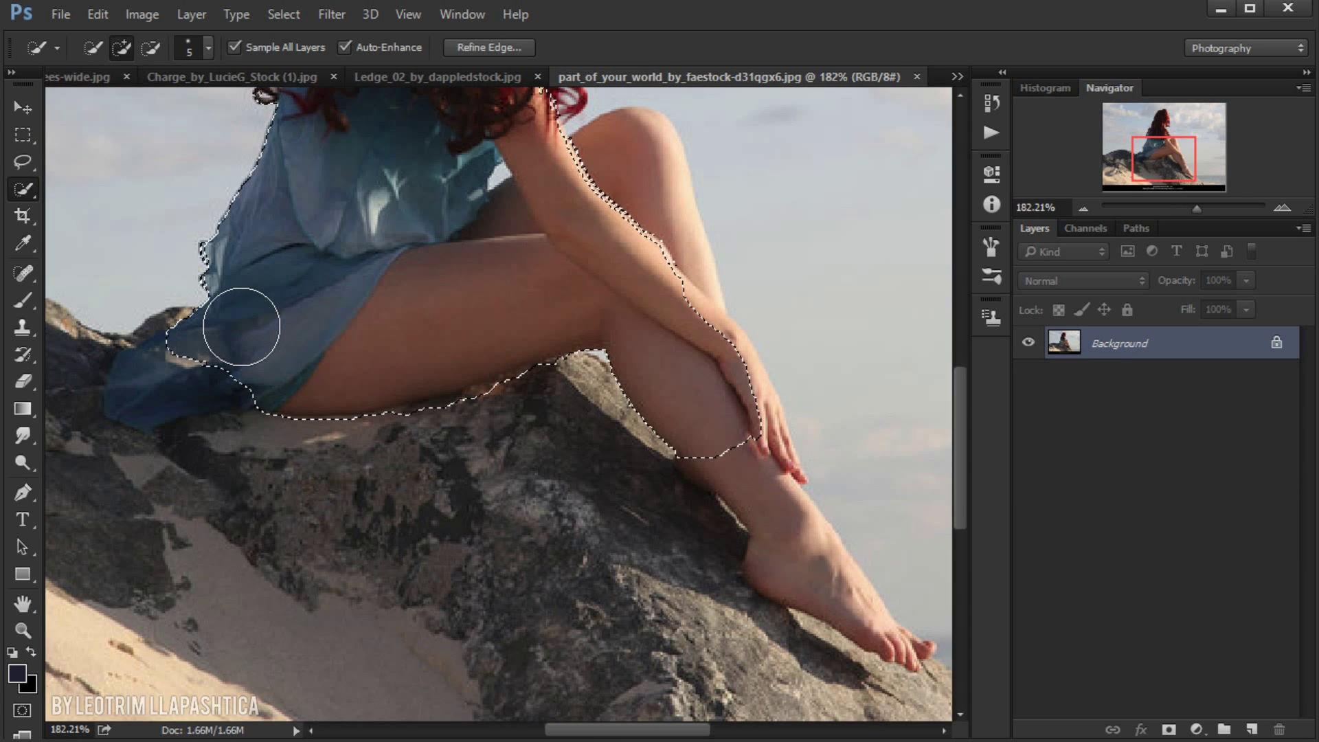
- Scroll the view up and down over the girl's photo
scroll(242, 326, up, 2)
scroll(241, 326, up, 5)
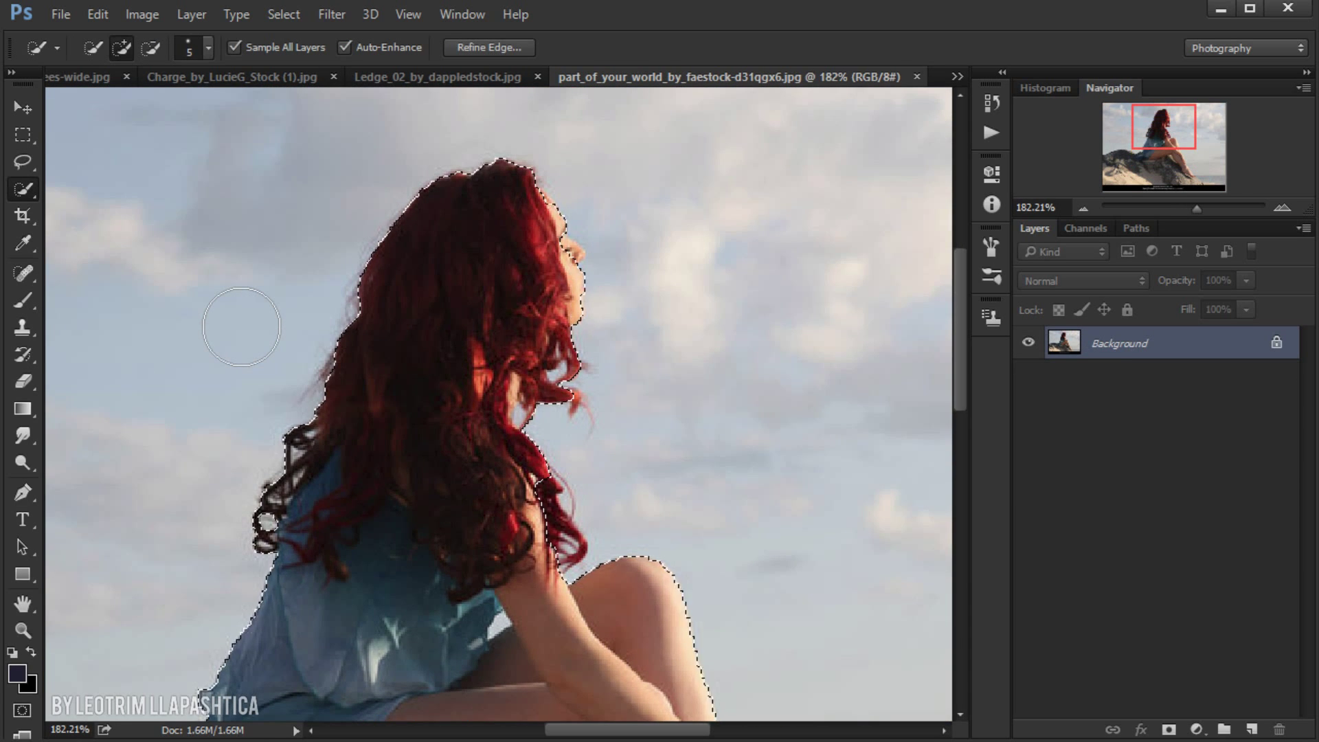
scroll(241, 326, down, 2)
scroll(241, 326, down, 1)
scroll(241, 326, down, 4)
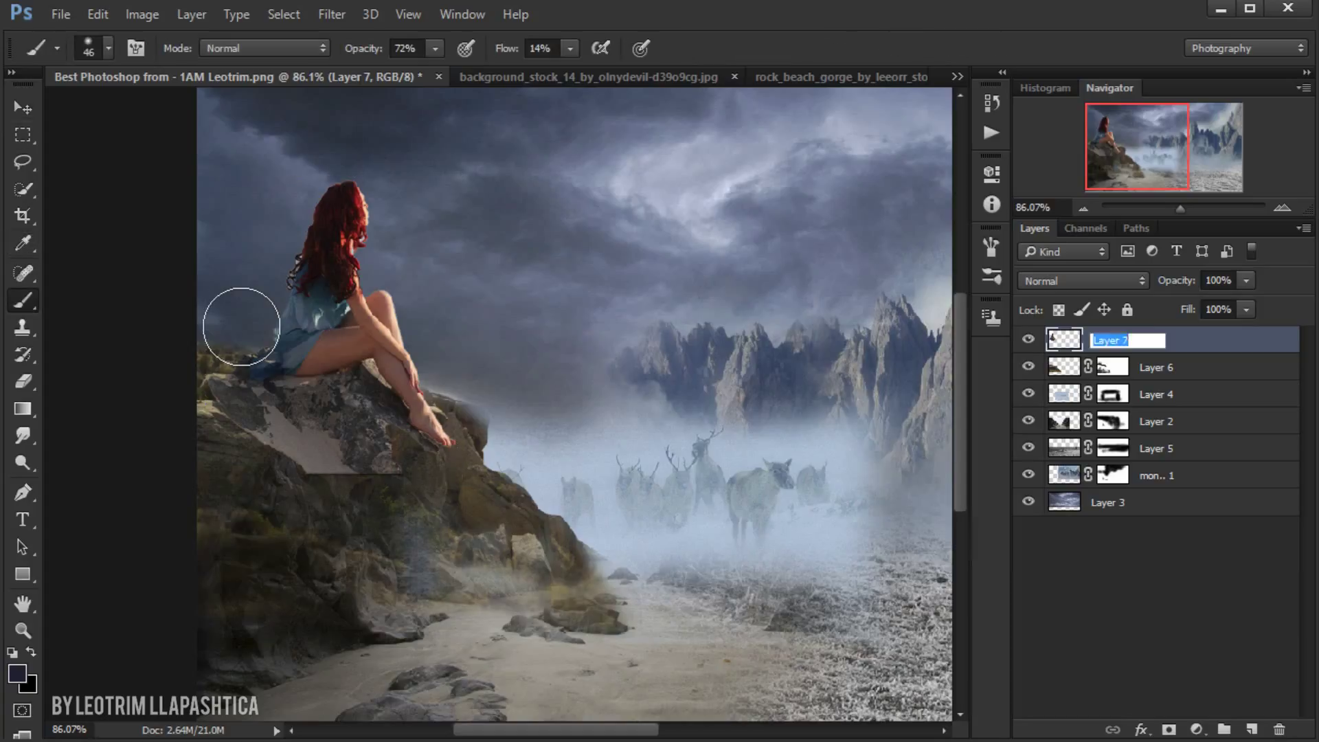
- Name the new layer 'girl' and mask out the pale rock patch beneath her
text(girl)
key(Return)
key(d)
drag(261, 453, 340, 436)
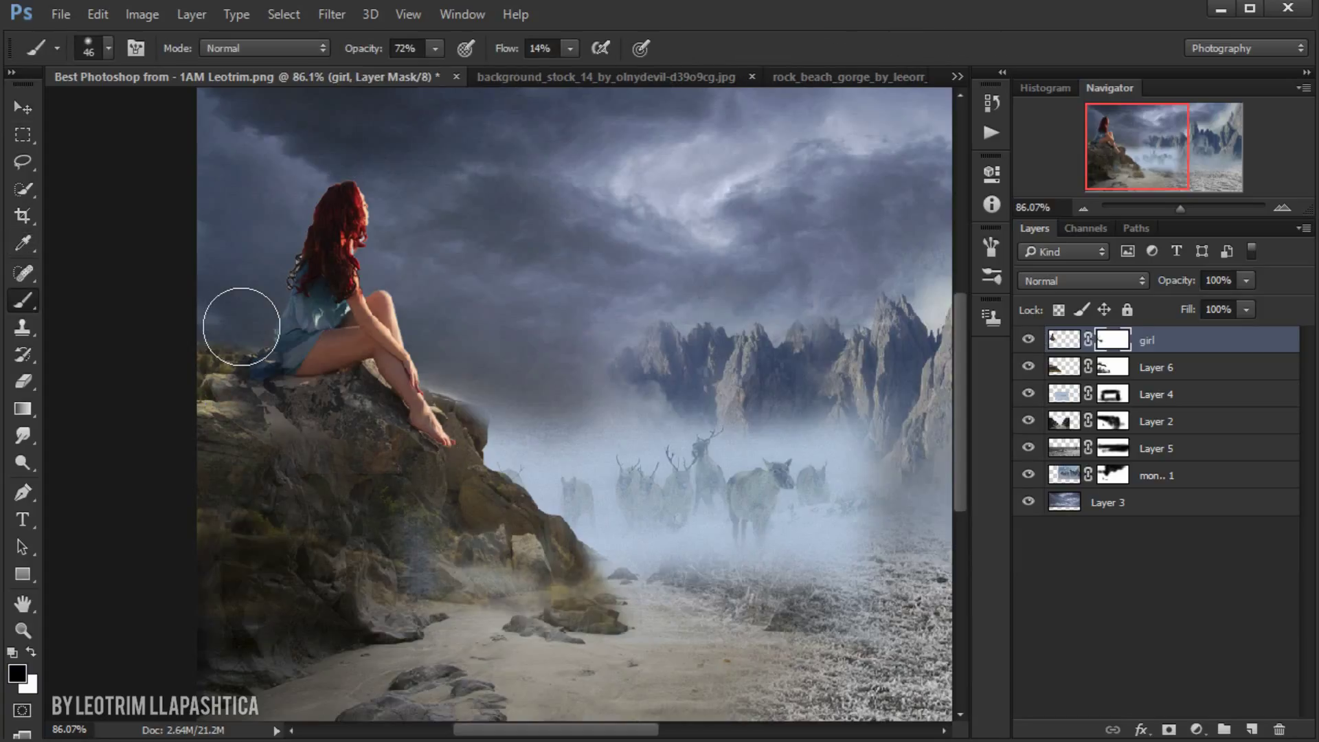
- Zoom out and scale the girl down with Free Transform
key(ctrl+minus)
key(v)
key(ctrl+t)
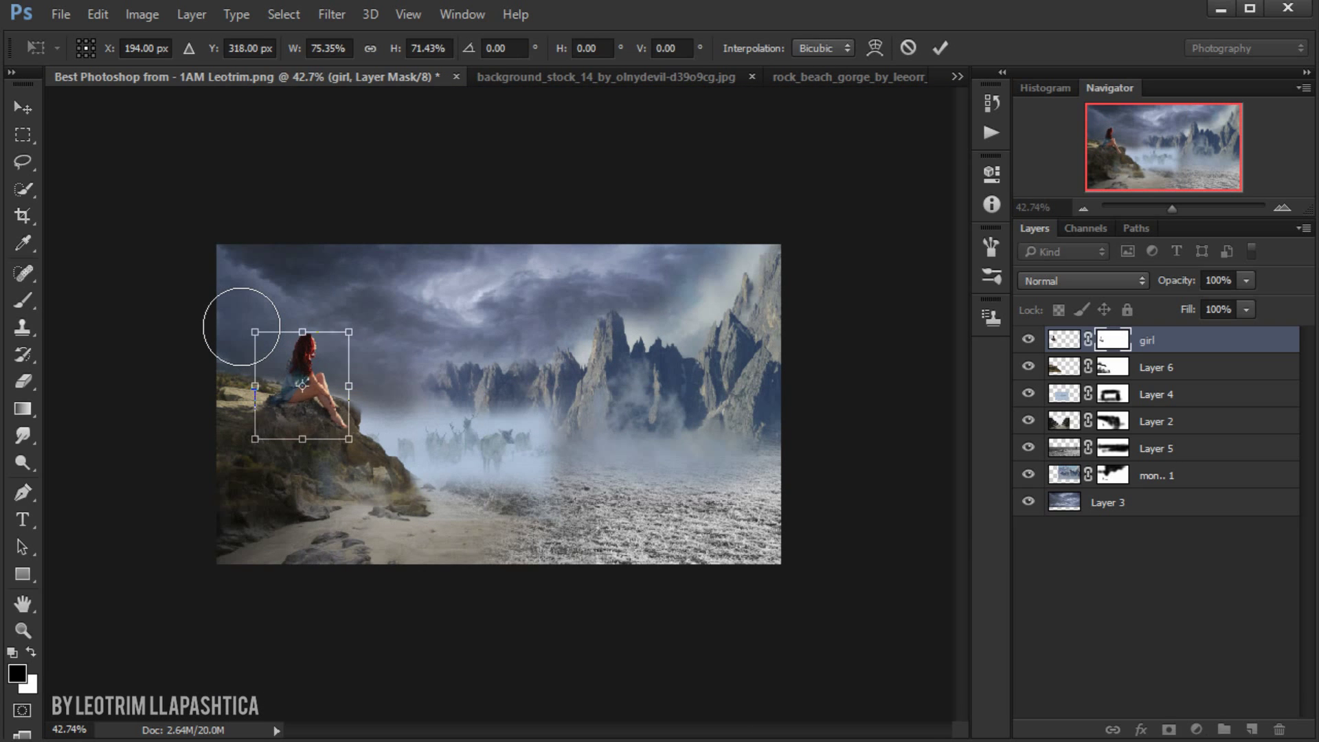
key(Return)
- Step down to the mountains layer with the Brush and zoom in on the deer
key(alt+bracketleft)
key(b)
key(alt+bracketleft)
key(alt+bracketleft)
key(alt+bracketleft)
key(ctrl+plus)
key(ctrl+plus)
key(ctrl+plus)
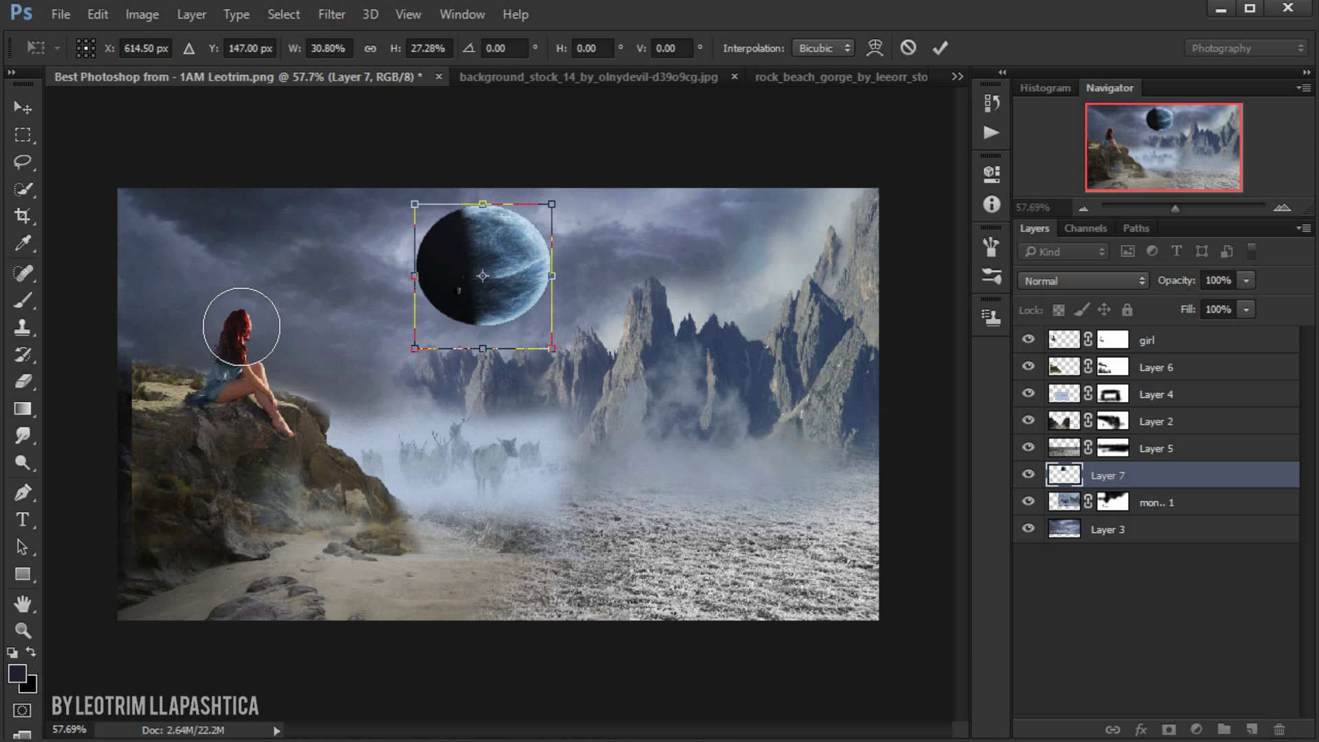
- Commit the planet, squash the rocky beach layer vertically, and target its mask for painting
key(Return)
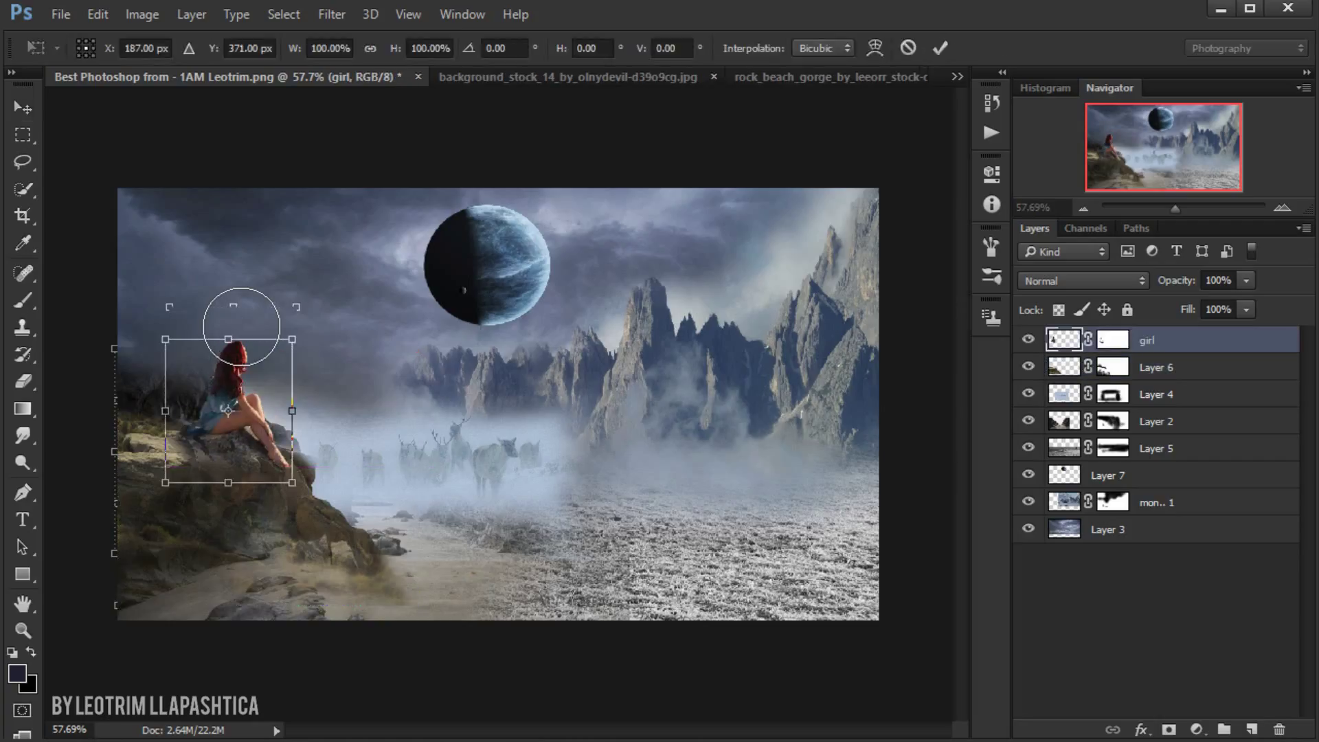
click(1156, 421)
drag(373, 348, 373, 400)
key(Return)
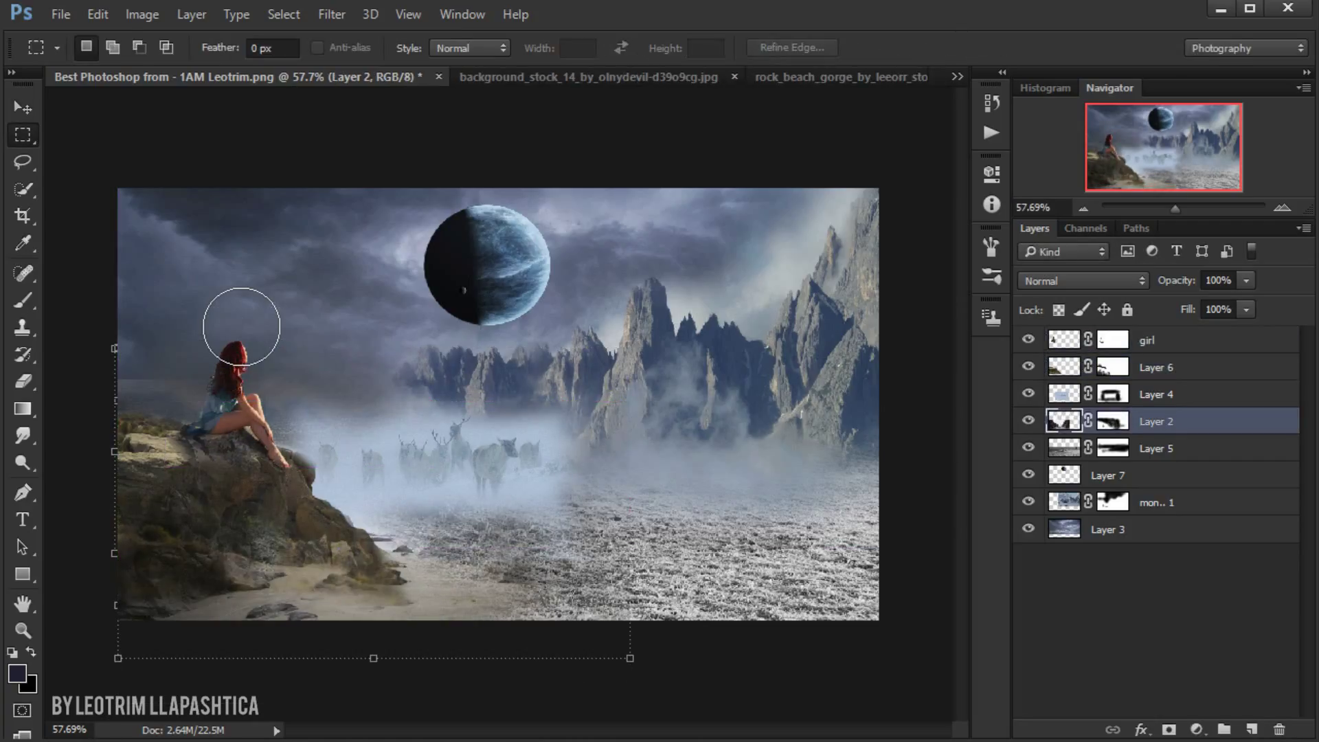
key(ctrl+backslash)
key(b)
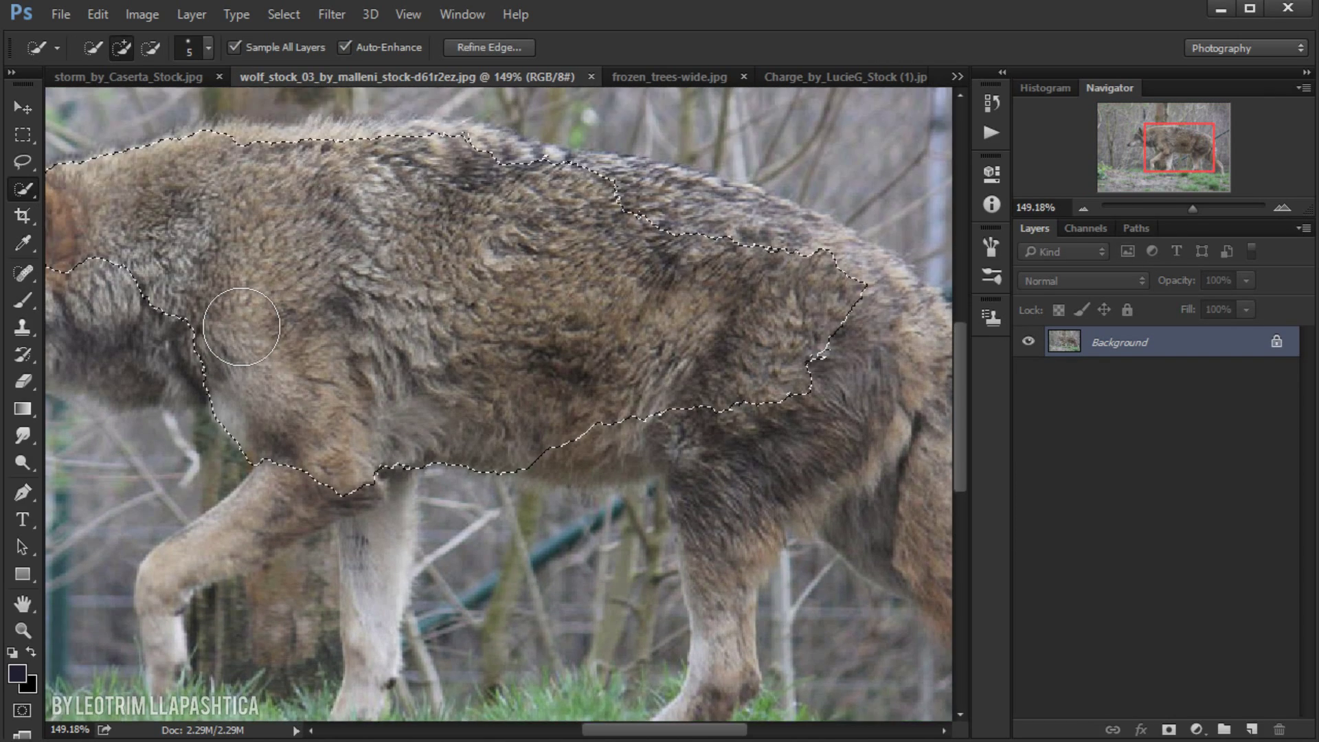
- Scroll around the wolf photo while selecting and placing the wolf
scroll(241, 326, down, 2)
scroll(241, 327, down, 2)
scroll(241, 326, up, 2)
scroll(242, 327, right, 3)
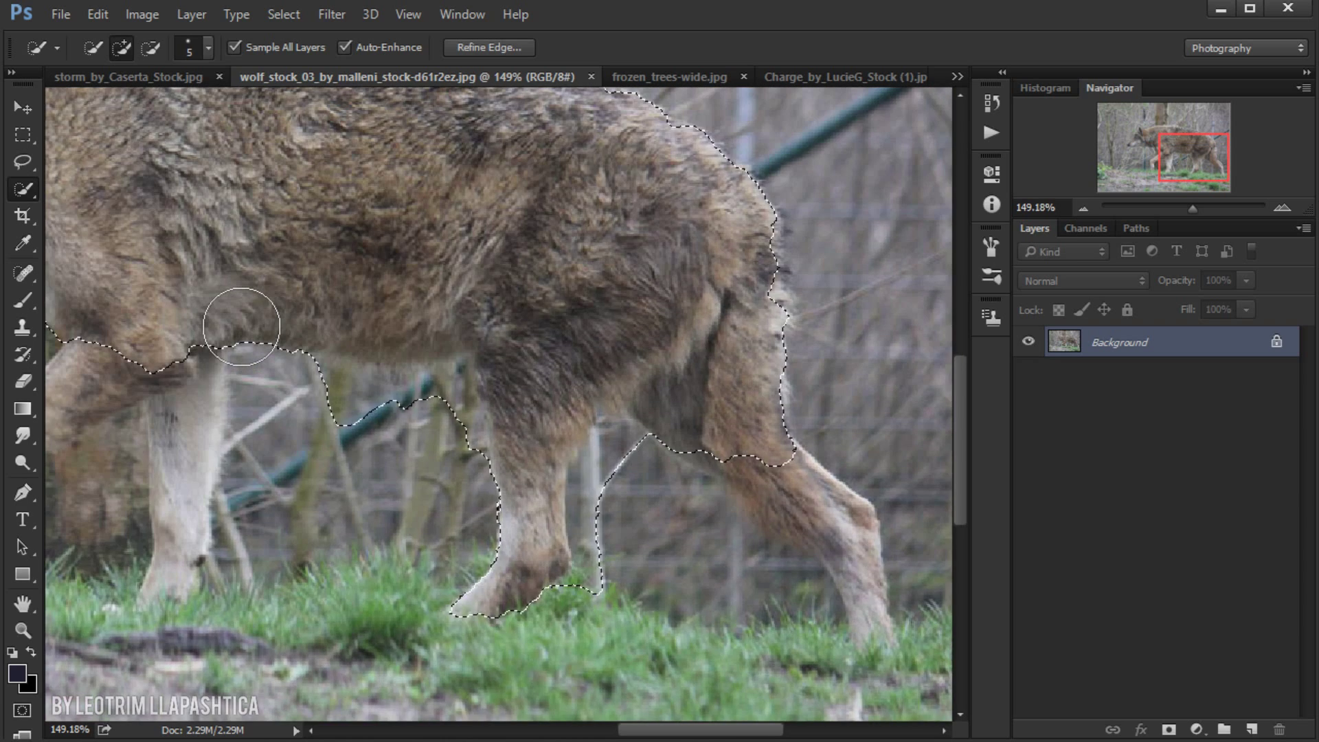
scroll(241, 326, up, 1)
scroll(241, 326, left, 5)
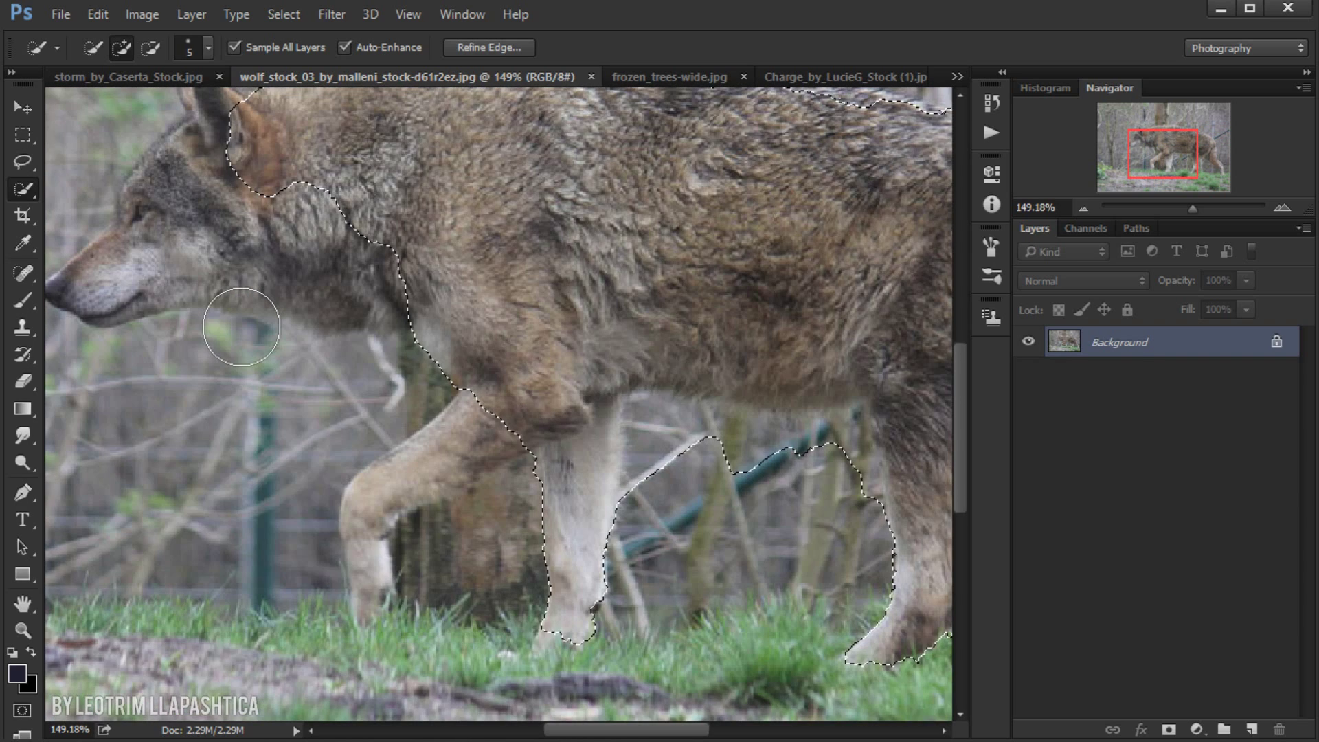
scroll(242, 326, up, 3)
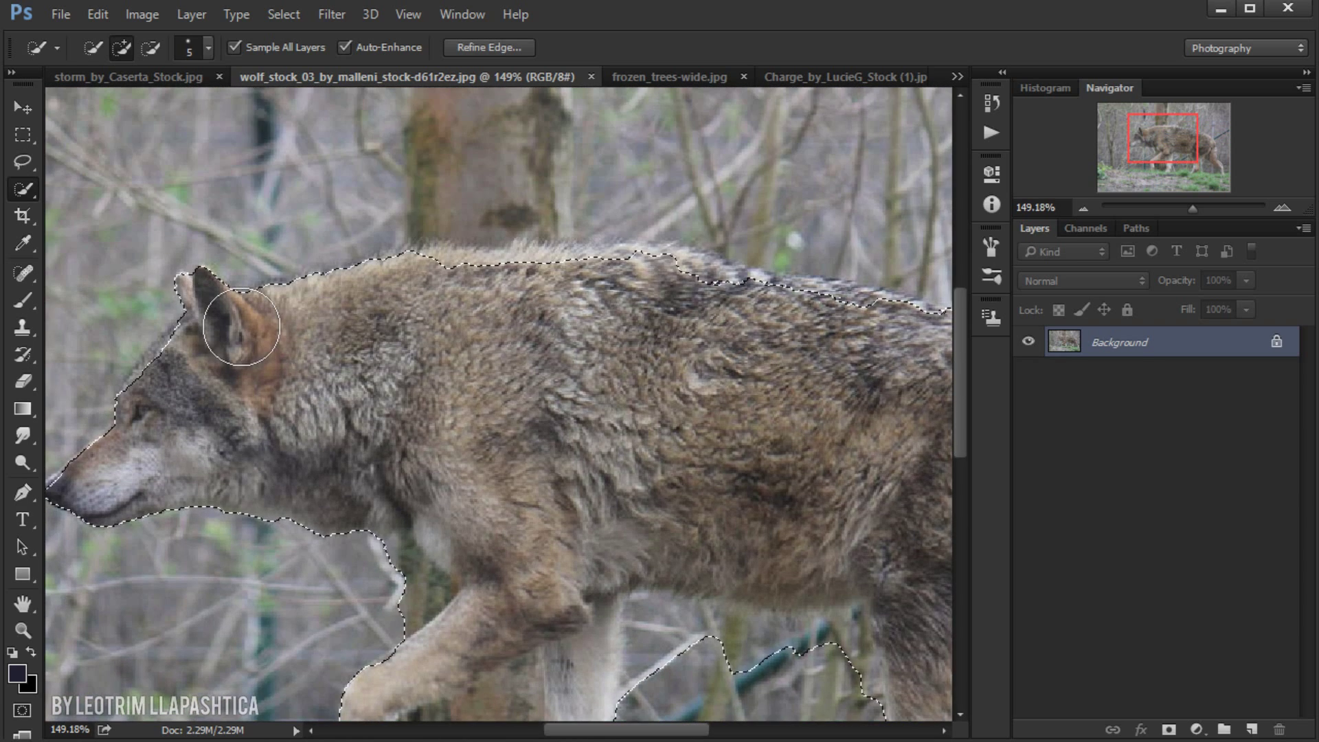
scroll(241, 326, down, 2)
scroll(241, 327, down, 1)
scroll(241, 326, down, 2)
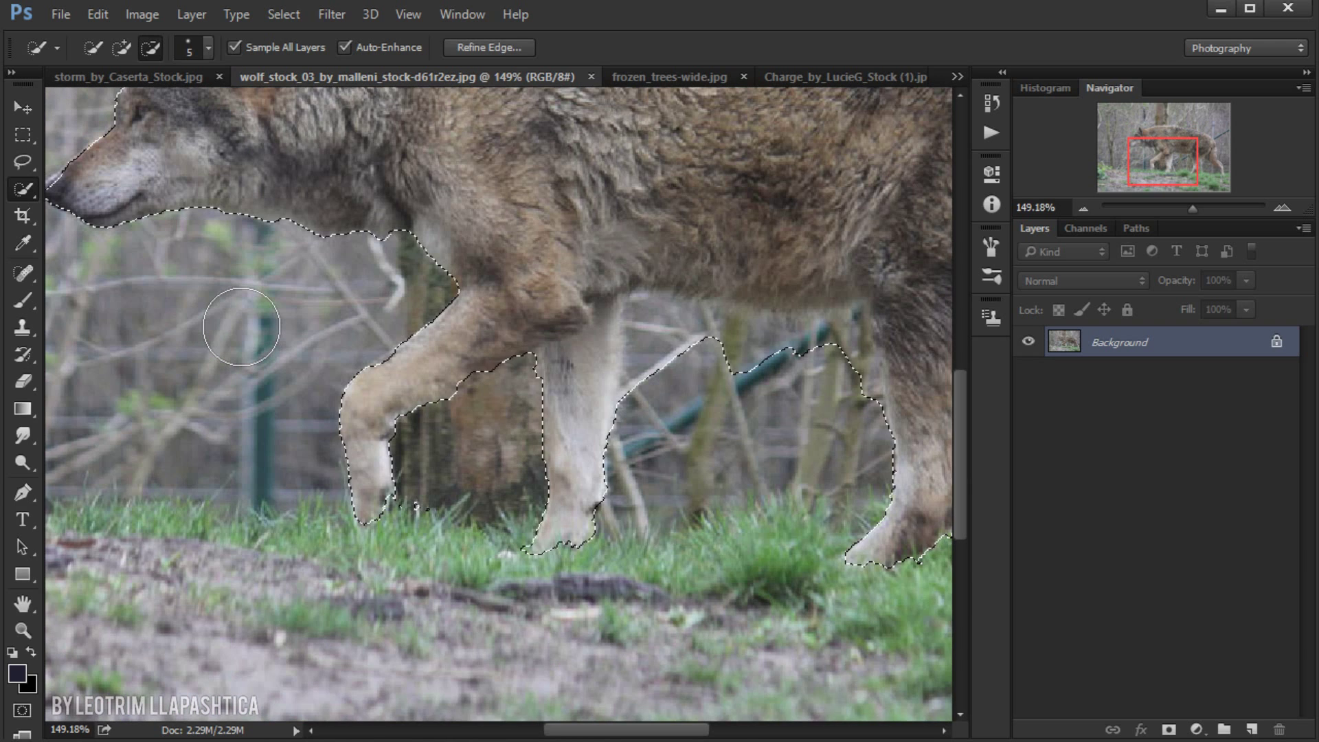
scroll(241, 326, right, 5)
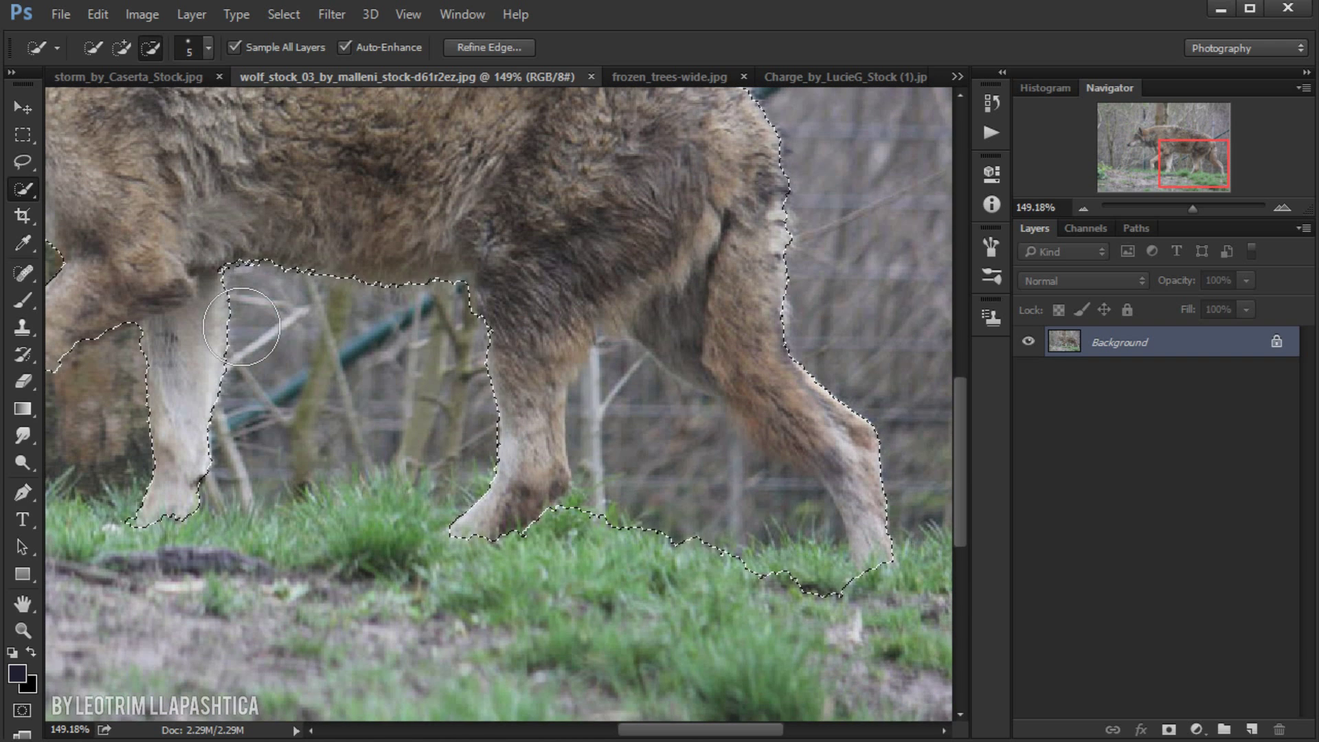
scroll(241, 327, up, 2)
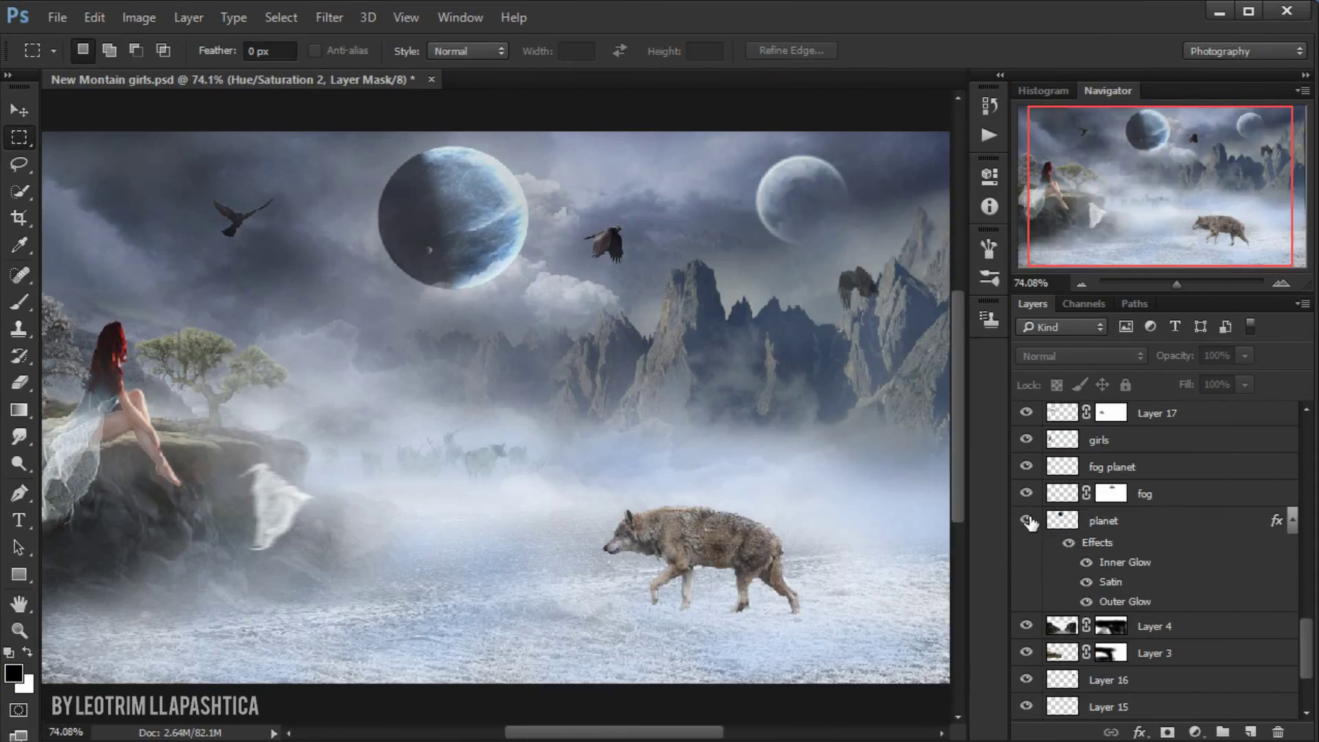
- Reveal the large planet layer and scroll up the Layers panel
click(1027, 519)
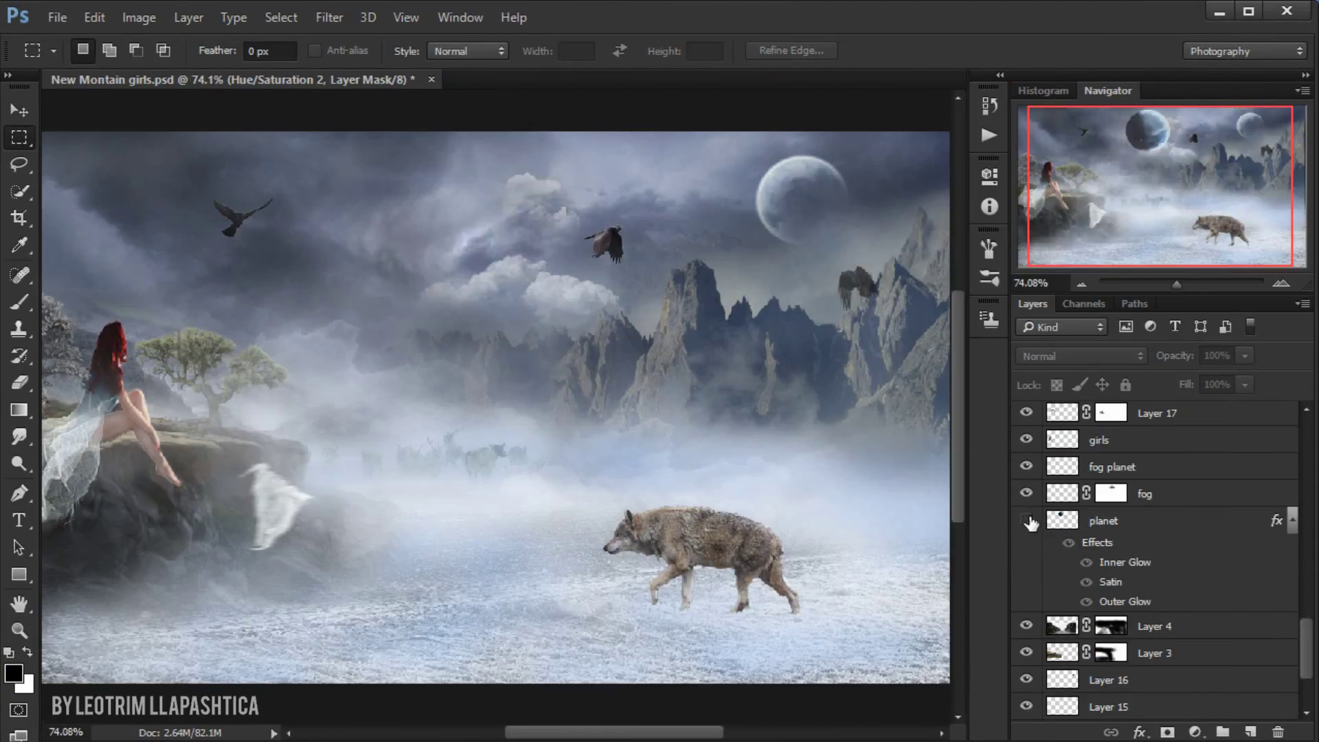
scroll(1028, 505, up, 1)
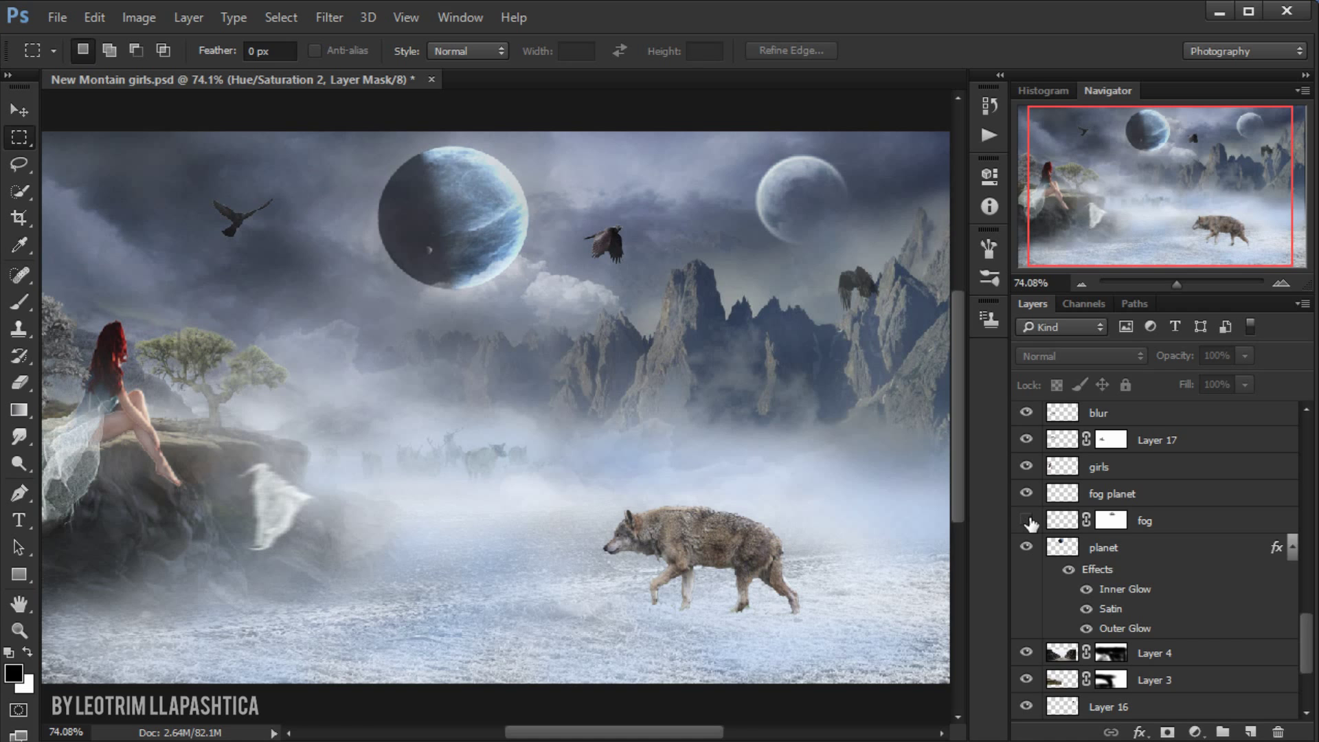
scroll(1034, 543, up, 5)
scroll(1031, 577, up, 1)
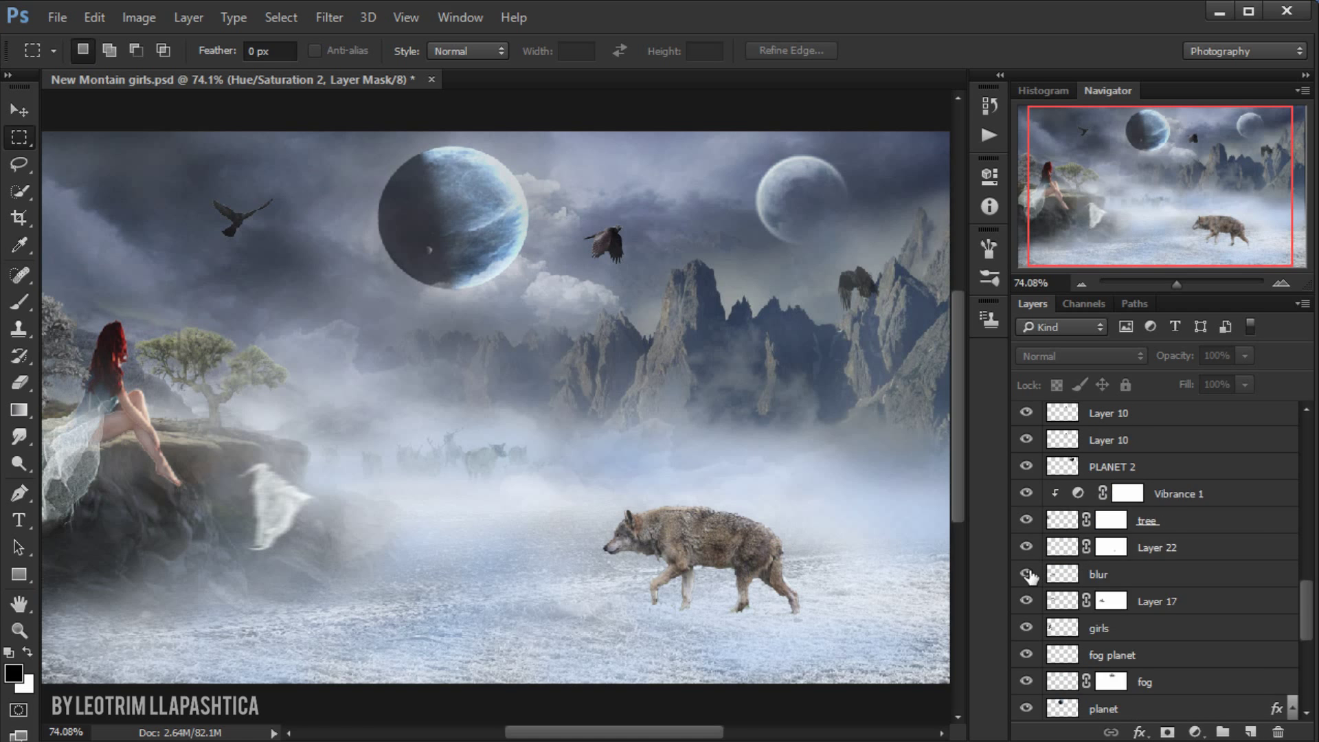
scroll(1030, 577, up, 4)
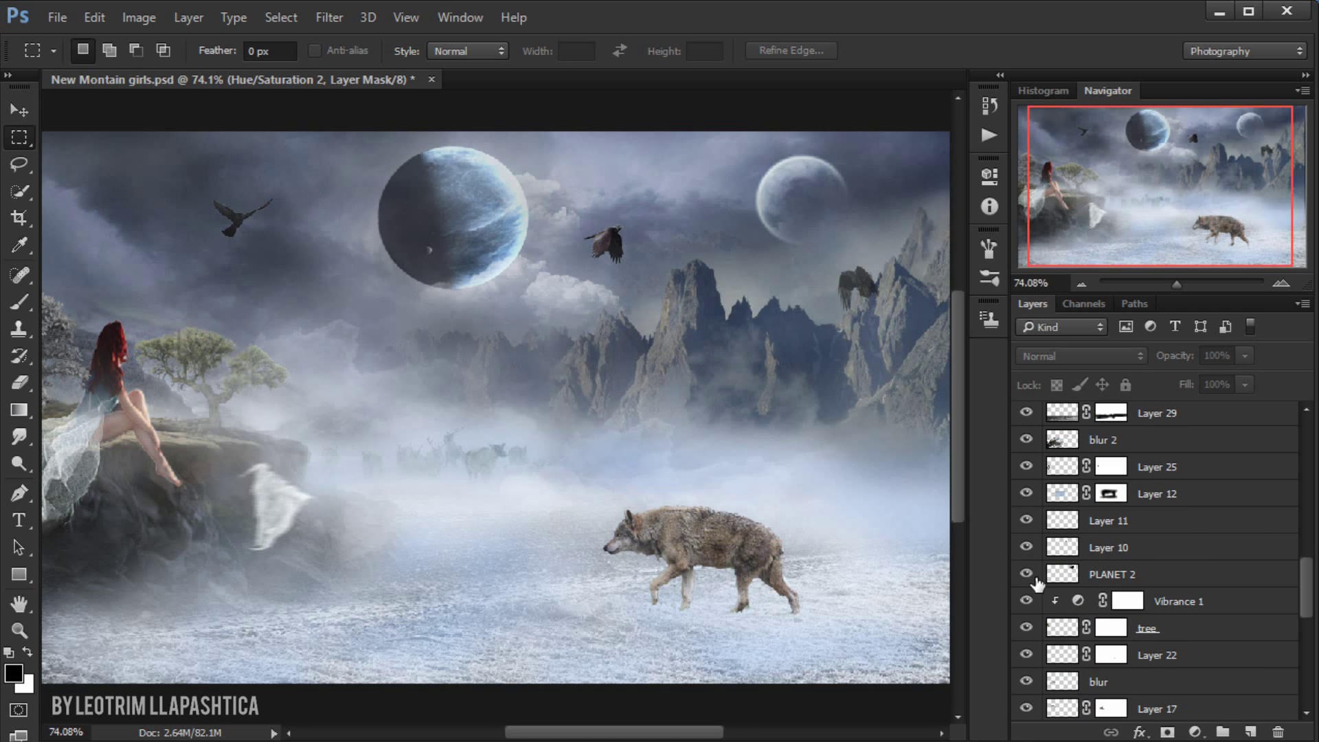
scroll(1036, 582, up, 2)
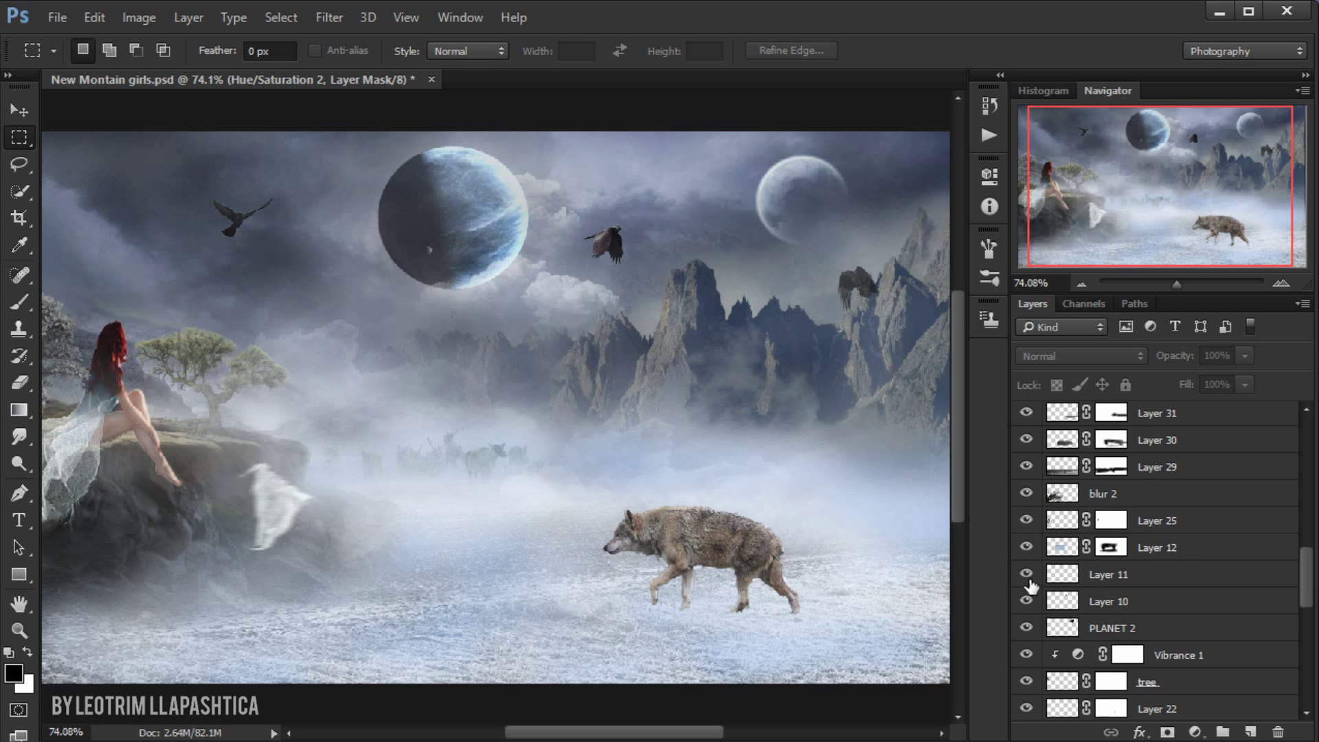
- Make the blur 2 layer visible and scroll up to the remaining layers
click(1027, 575)
scroll(1030, 577, up, 4)
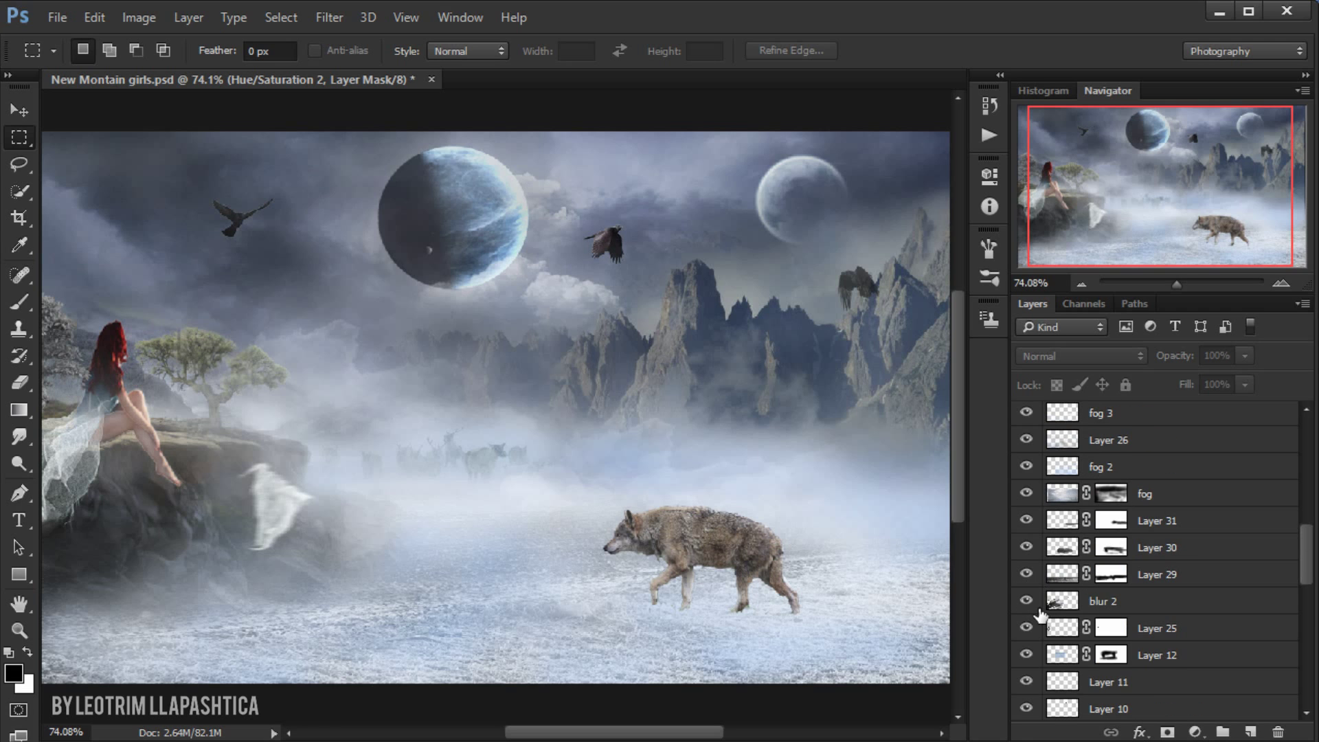
scroll(1037, 608, up, 2)
scroll(1028, 574, up, 5)
scroll(1030, 570, up, 2)
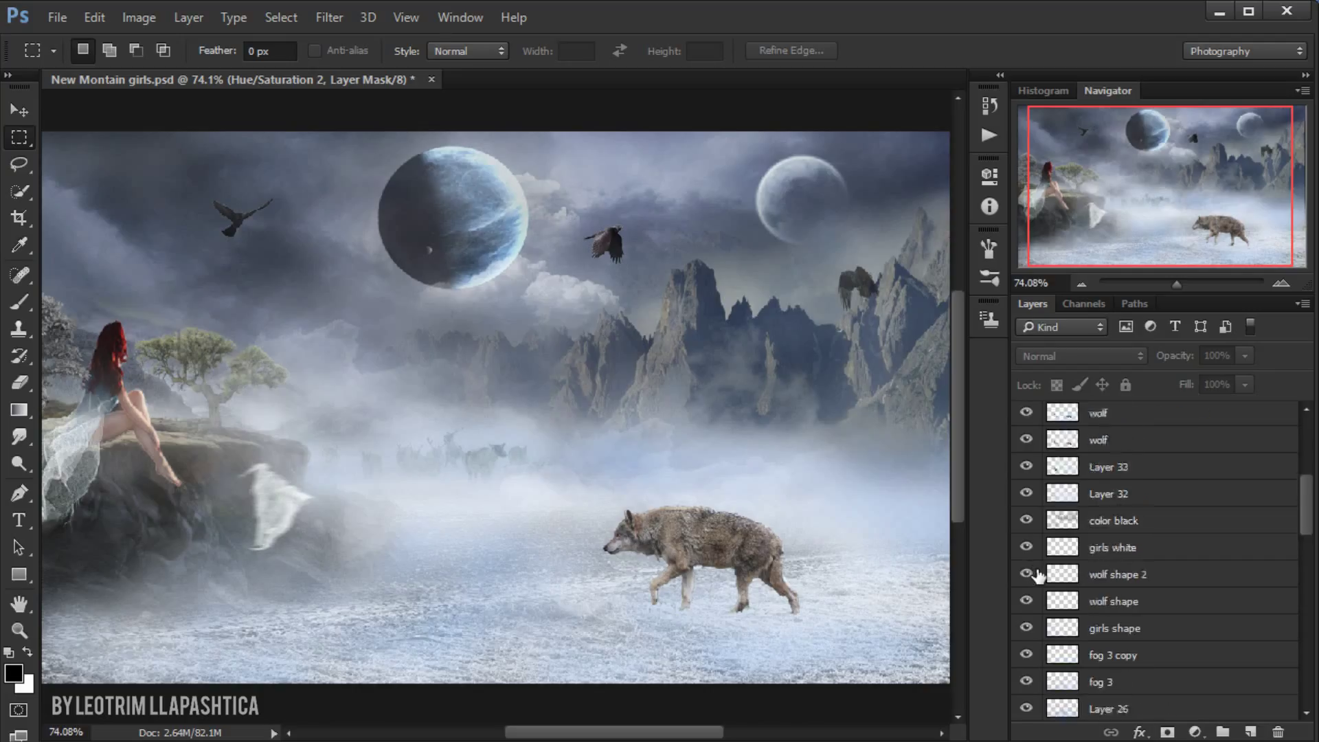
scroll(1033, 567, up, 3)
scroll(1033, 562, up, 2)
- Turn on Gradient Map 1 and Hue/Saturation 1, then inspect the gradient's colour stops
click(1026, 521)
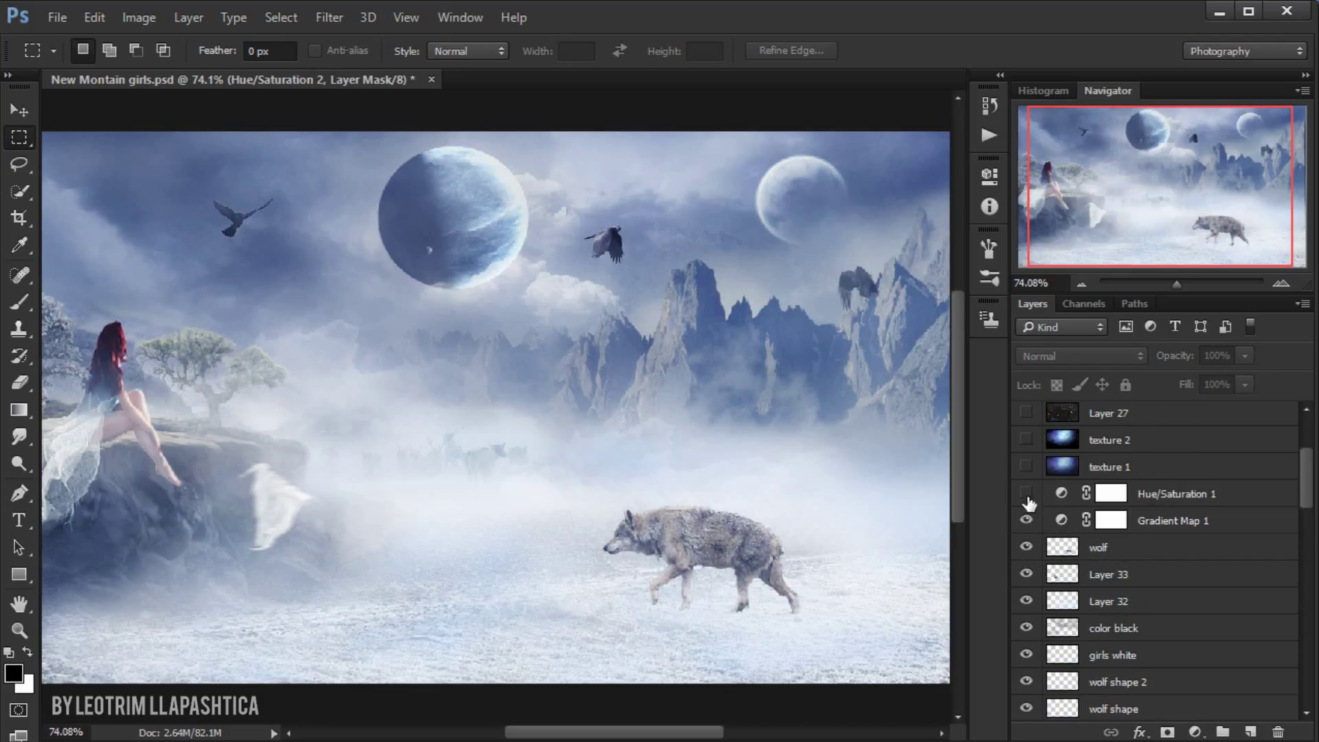
click(1025, 492)
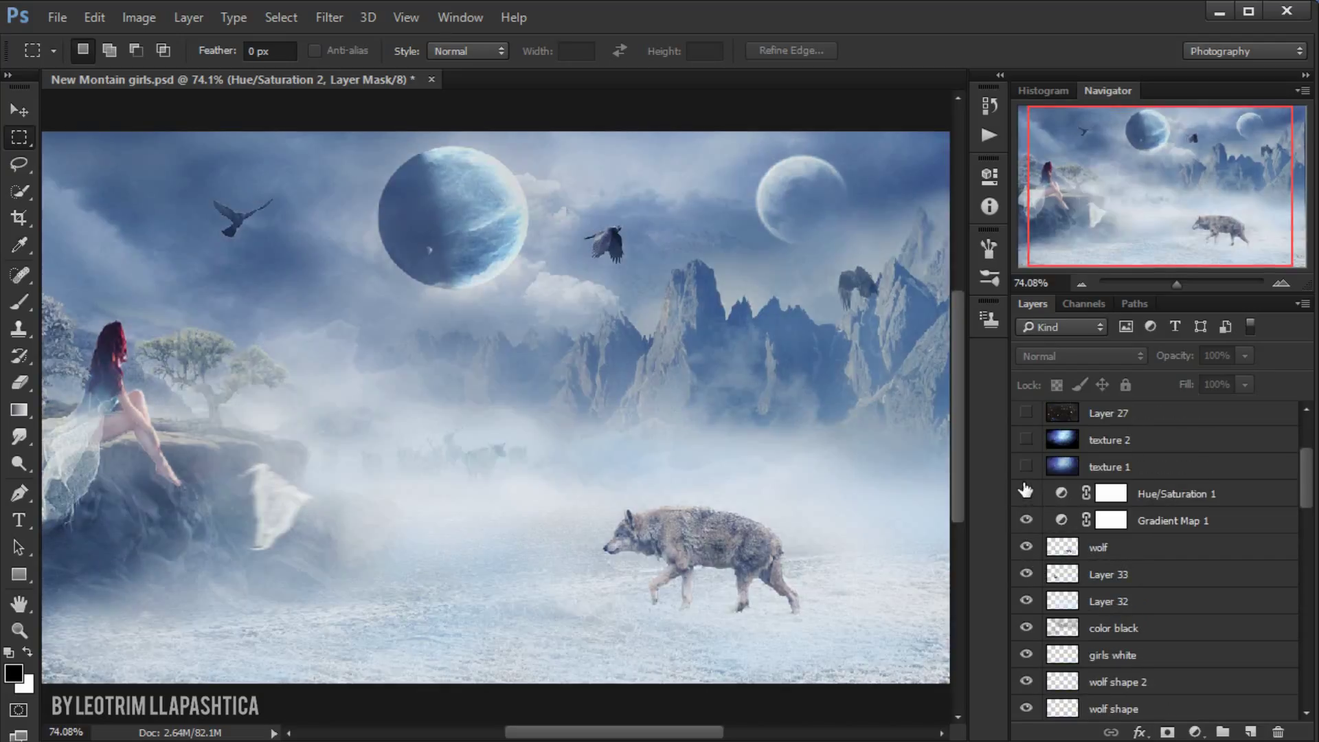
double_click(1062, 521)
click(813, 233)
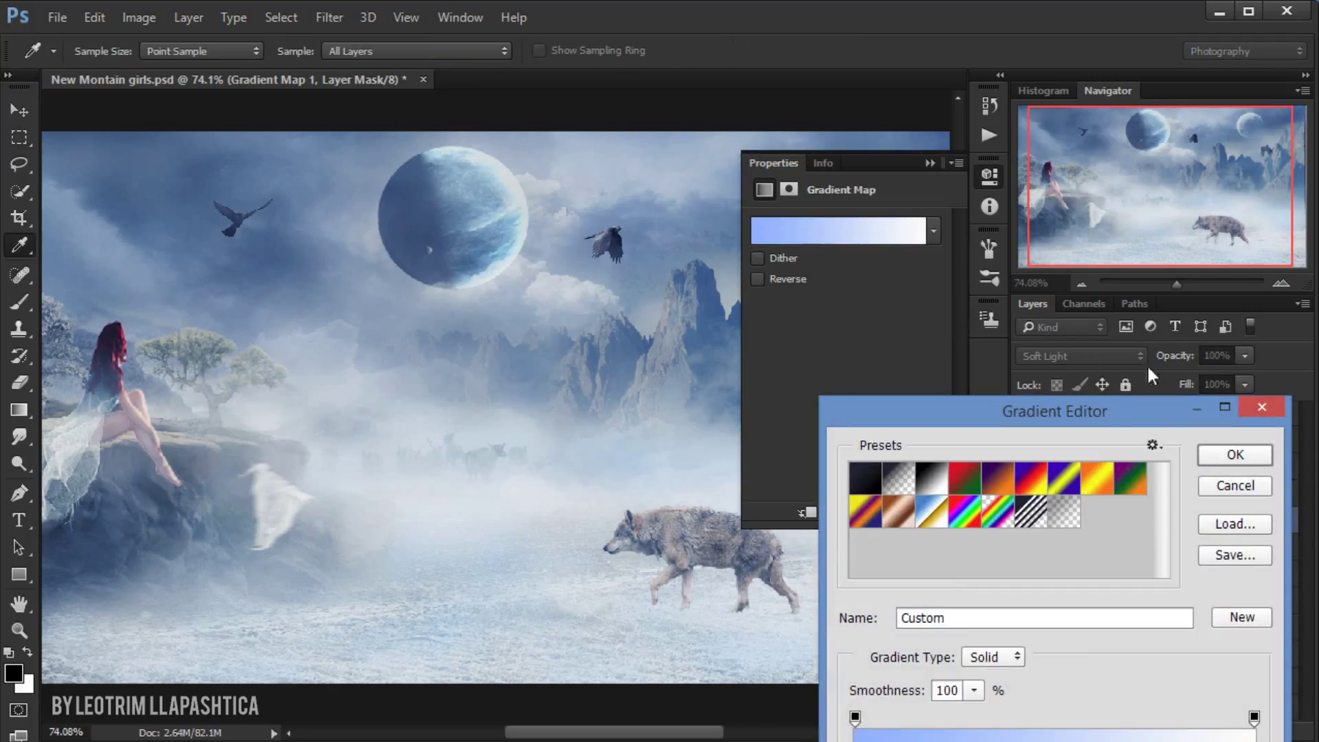
drag(1113, 398, 991, 127)
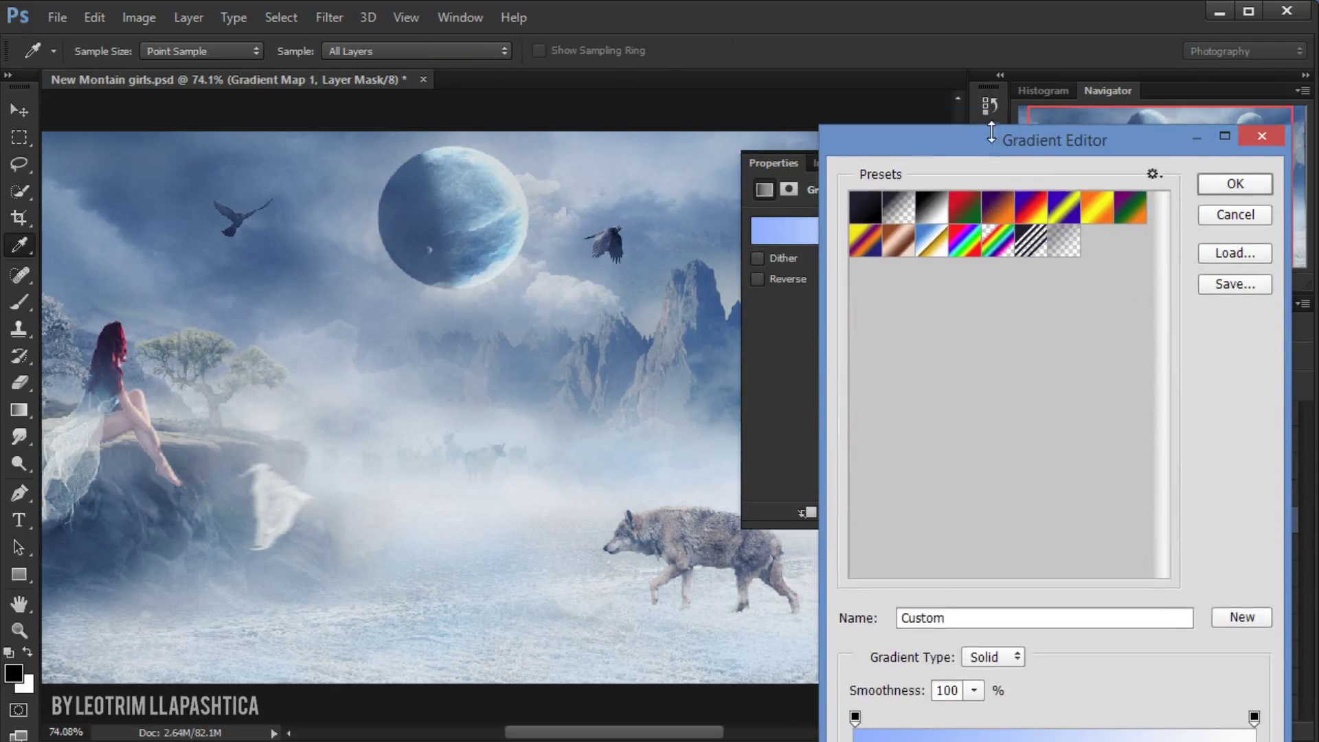
drag(965, 740, 965, 577)
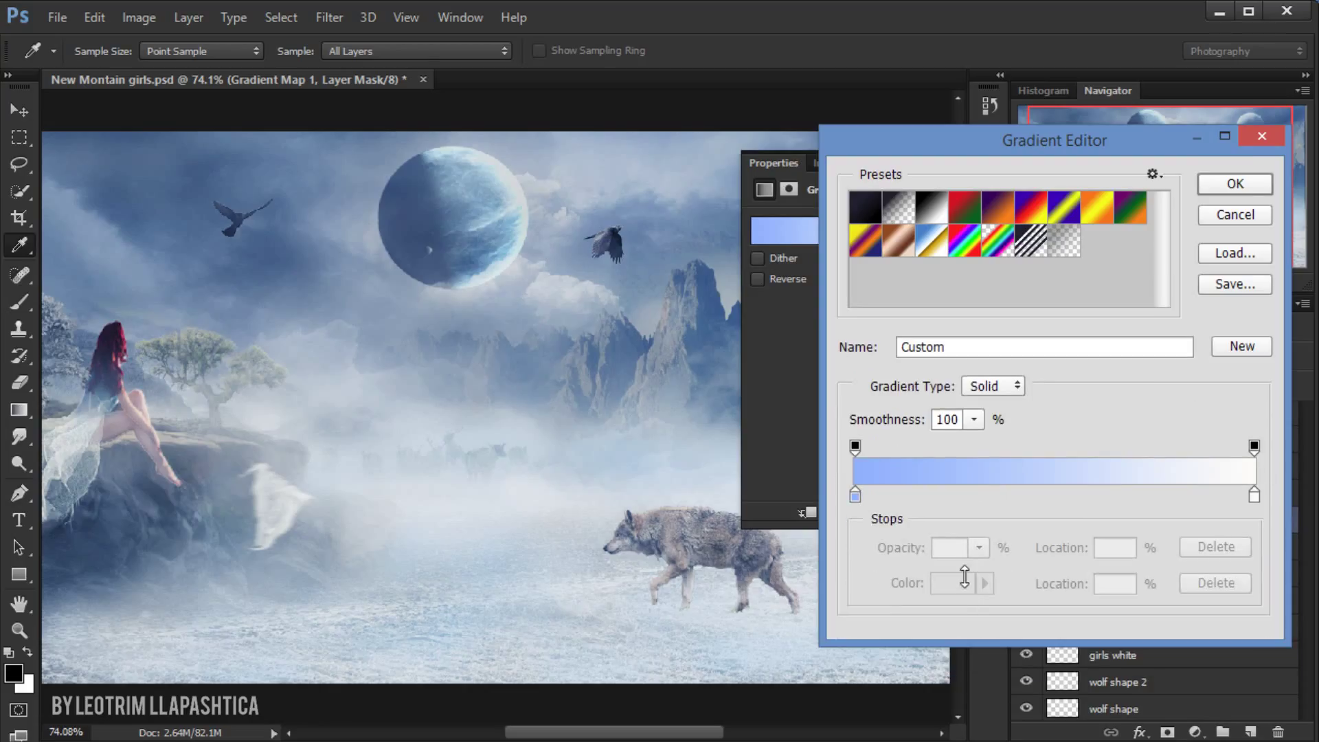
- Keep the gradient unchanged and review Hue/Saturation 1 (Hue -5, Saturation +17, Lightness -6)
click(1234, 184)
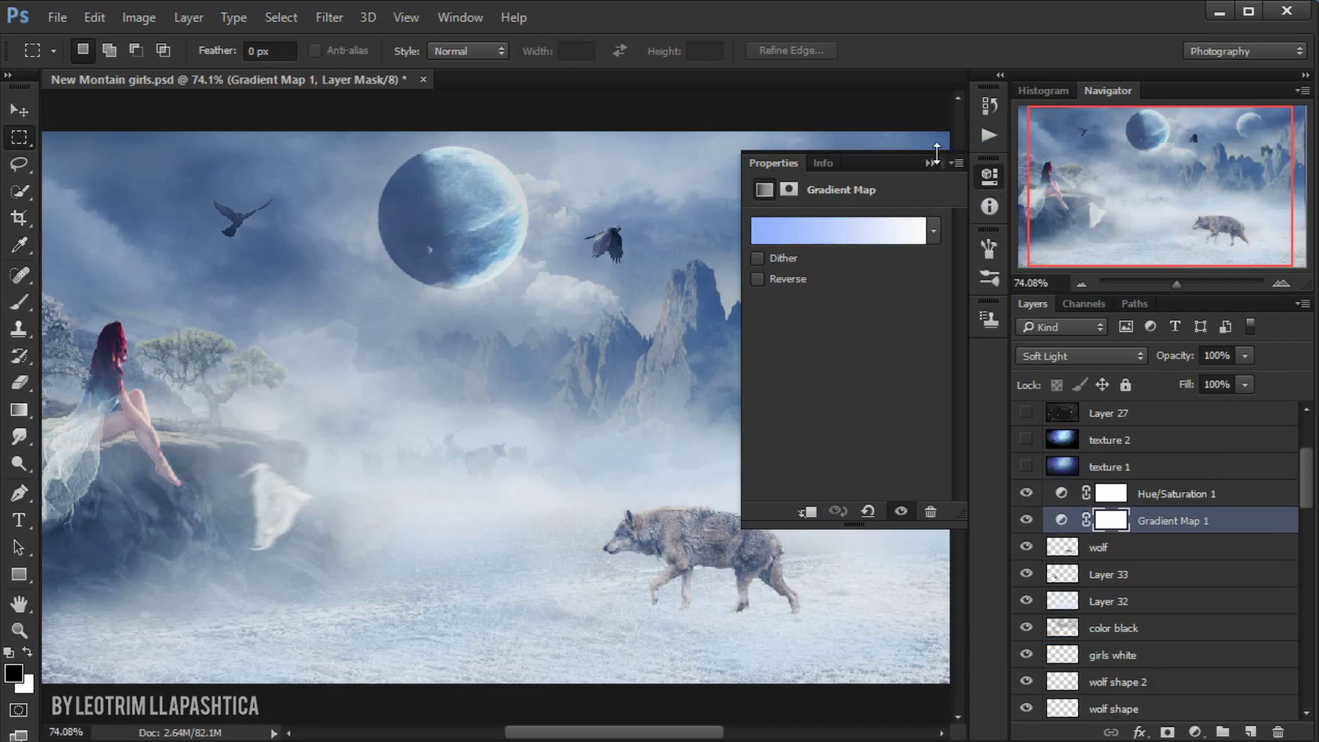
click(989, 176)
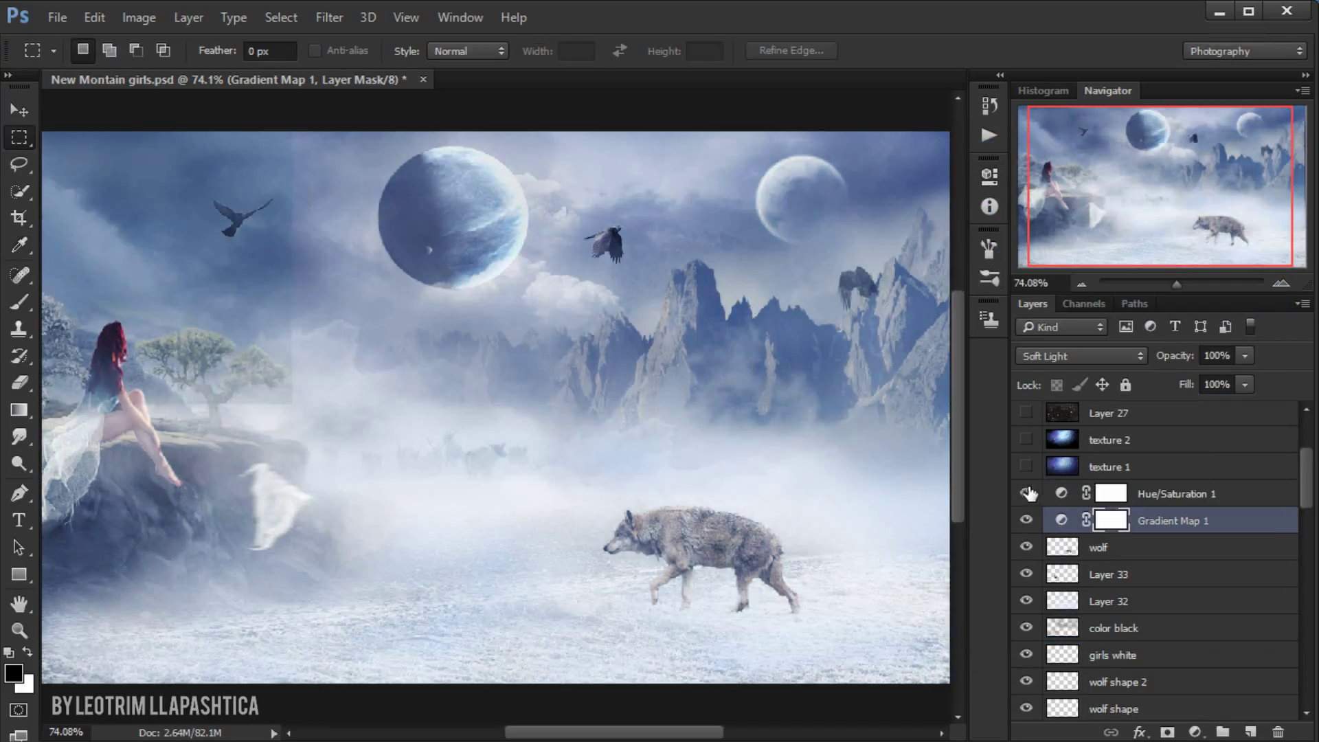
double_click(1062, 493)
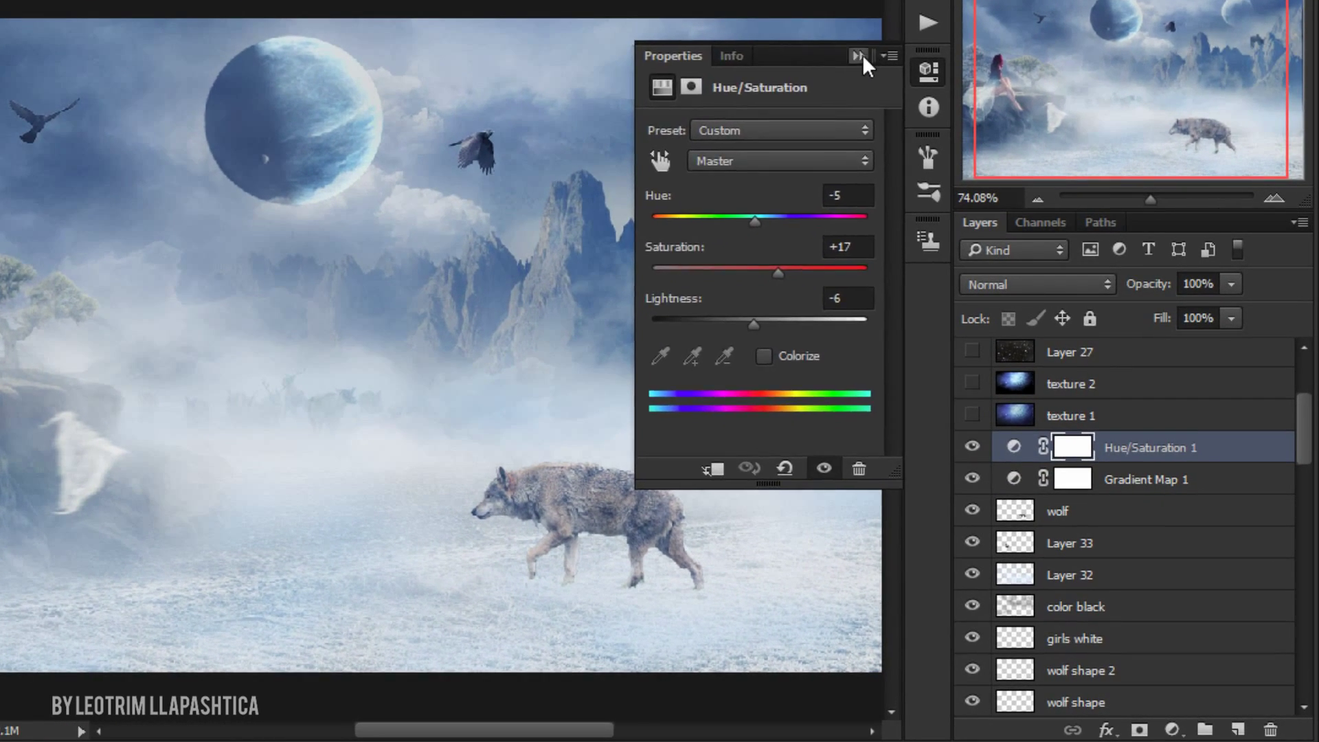
click(862, 58)
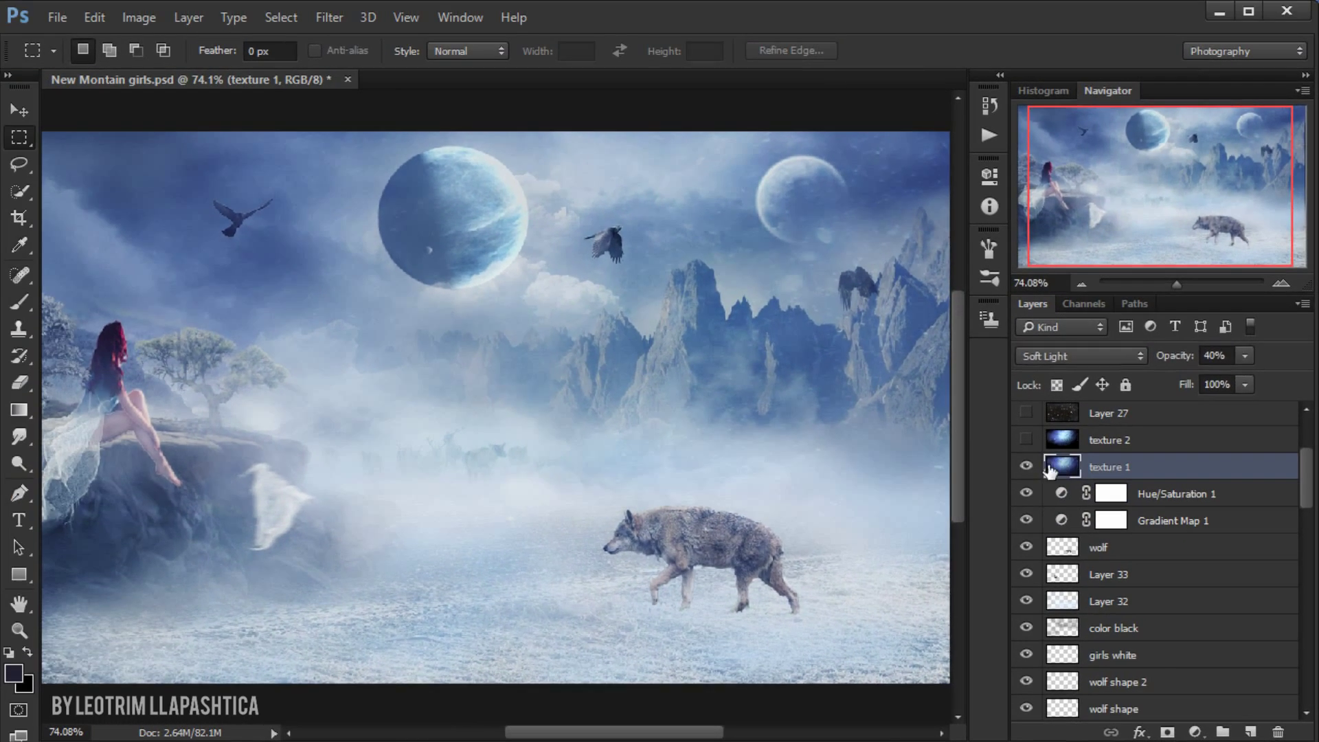
- Show the texture 1 and texture 2 blue overlays and the Layer 27 snow layer
click(971, 415)
click(1026, 440)
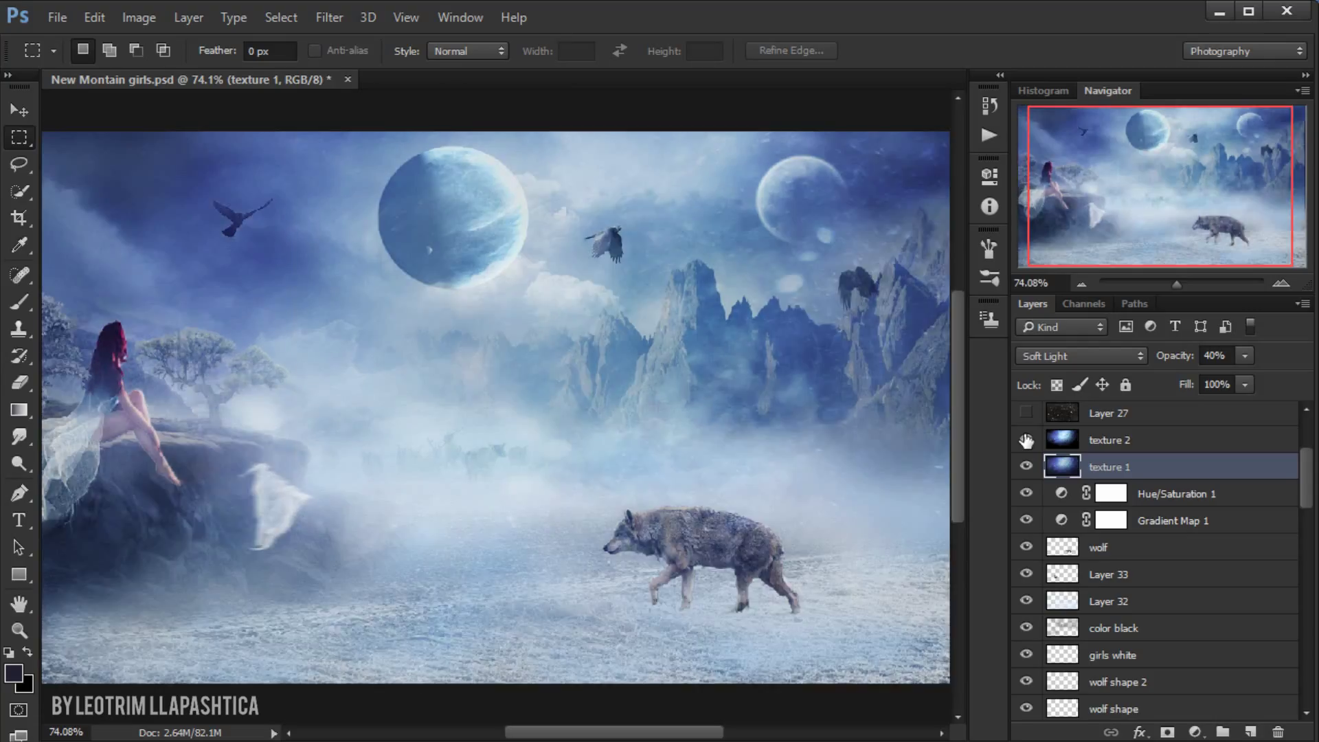
click(1027, 440)
click(1027, 440)
click(1026, 412)
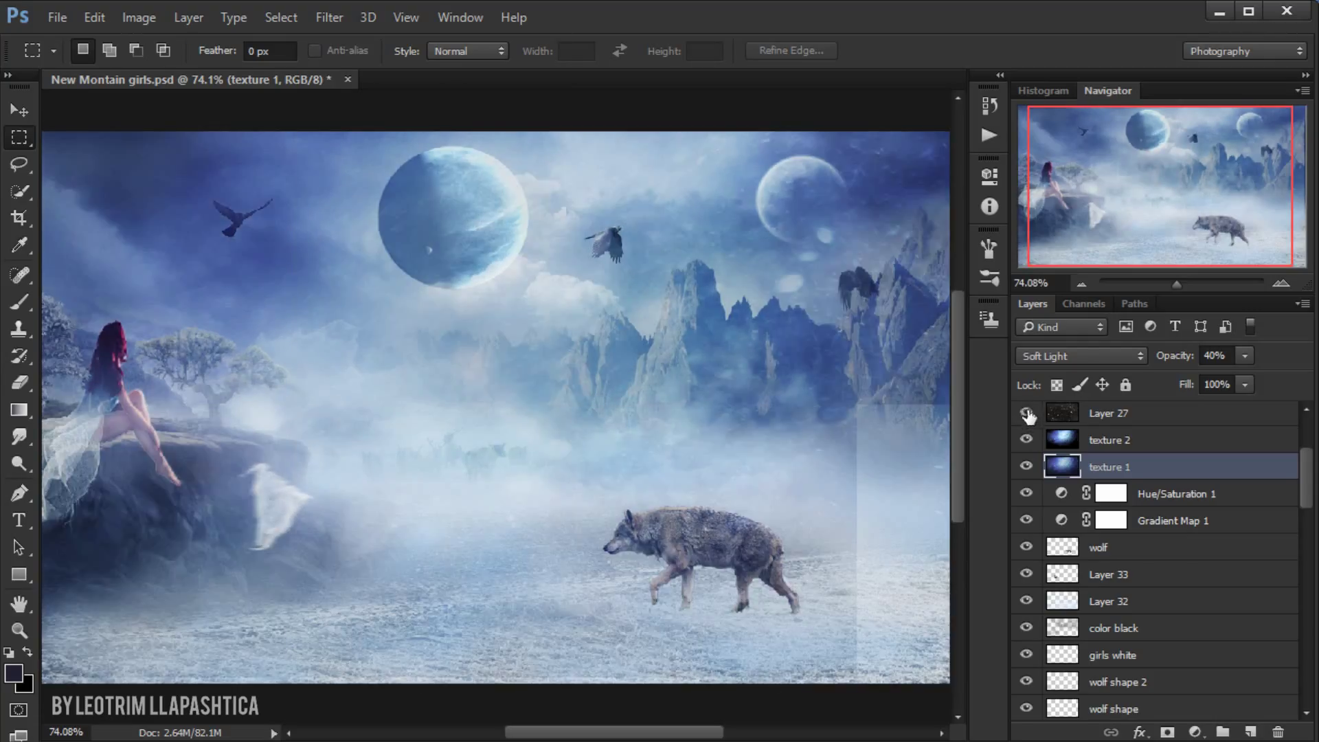
scroll(1031, 448, up, 1)
- Check texture 1's blend mode, rename Layer 27 to SNOW, and select Layer 28
click(1051, 355)
click(1051, 353)
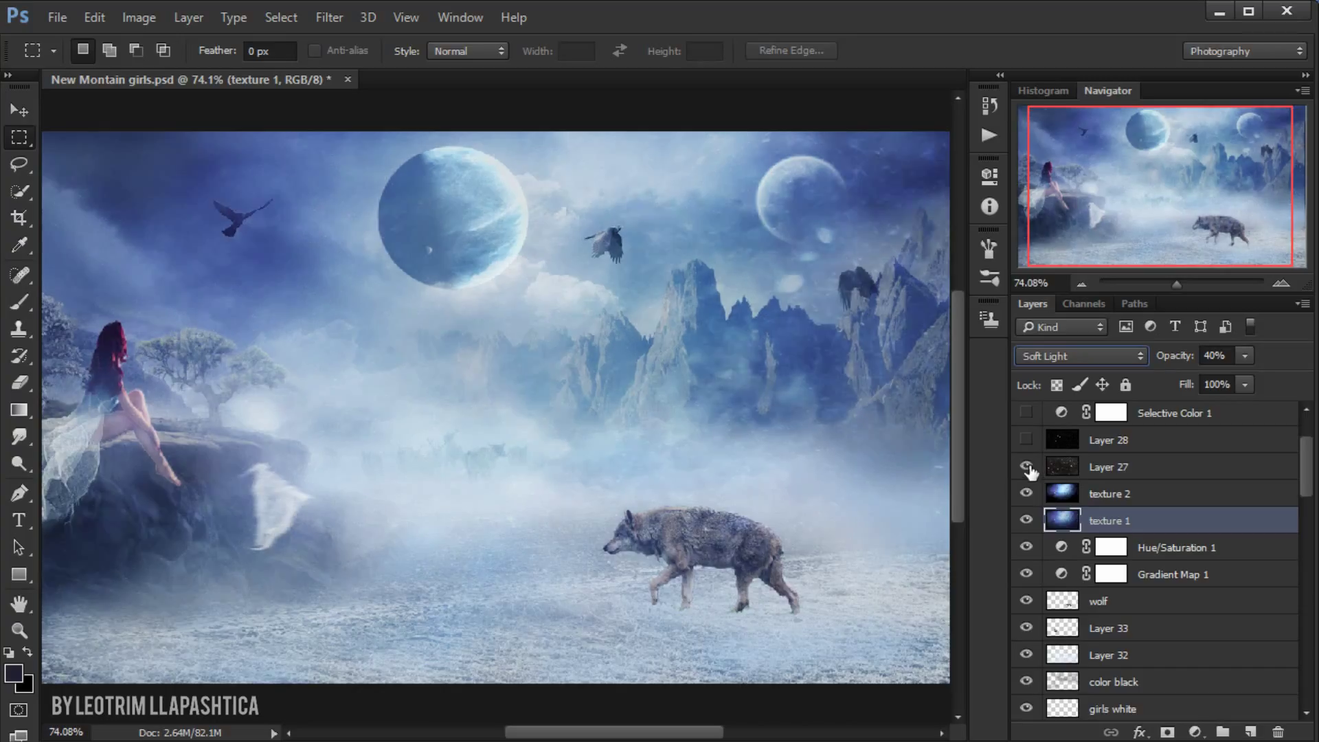
double_click(1101, 470)
text(SNOW)
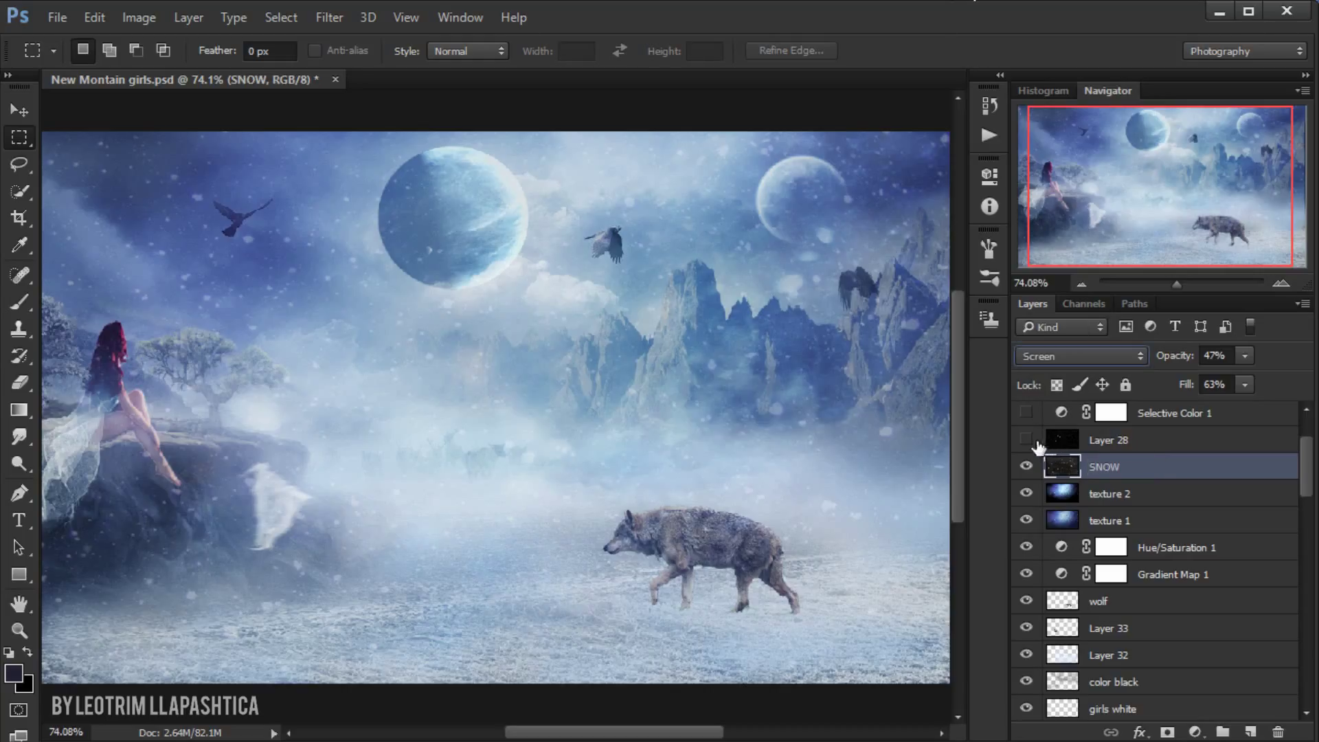
click(1102, 443)
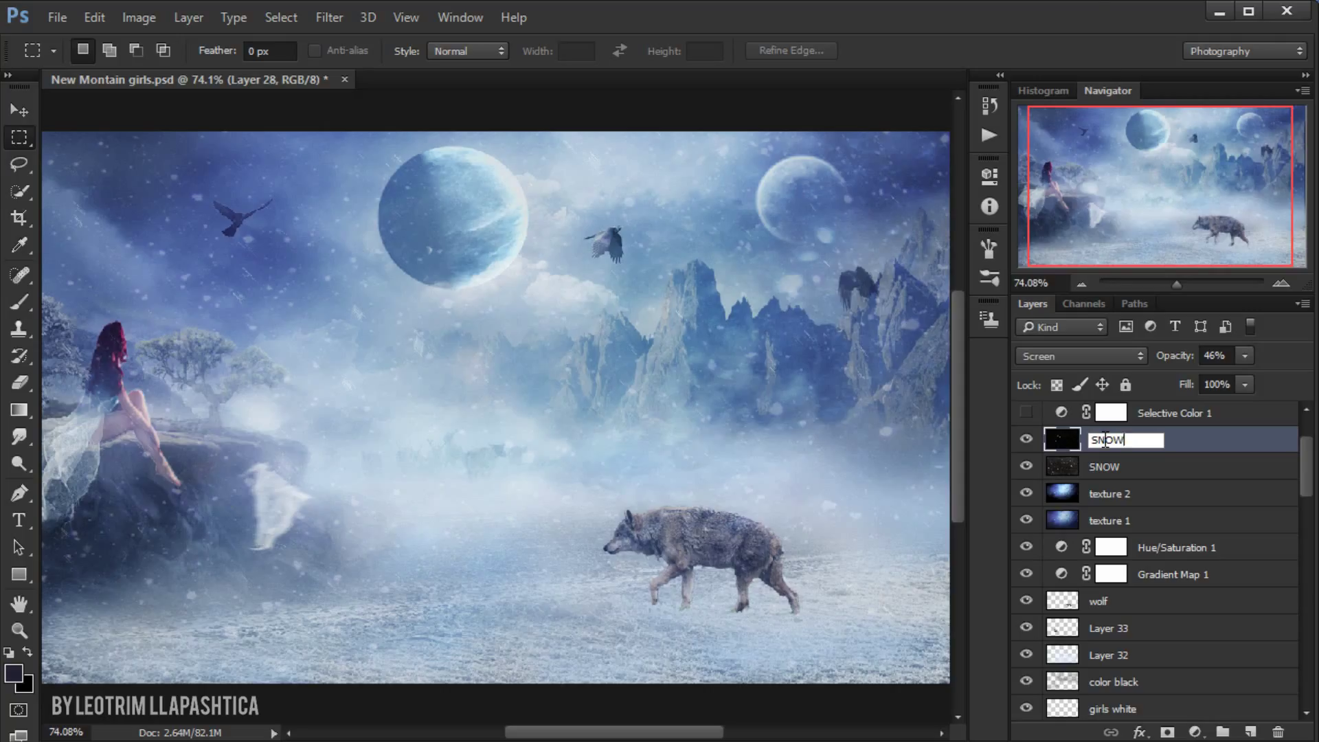
- Turn on the Selective Color 1 and Black & White 1 adjustments and review Selective Color settings
scroll(1058, 494, up, 3)
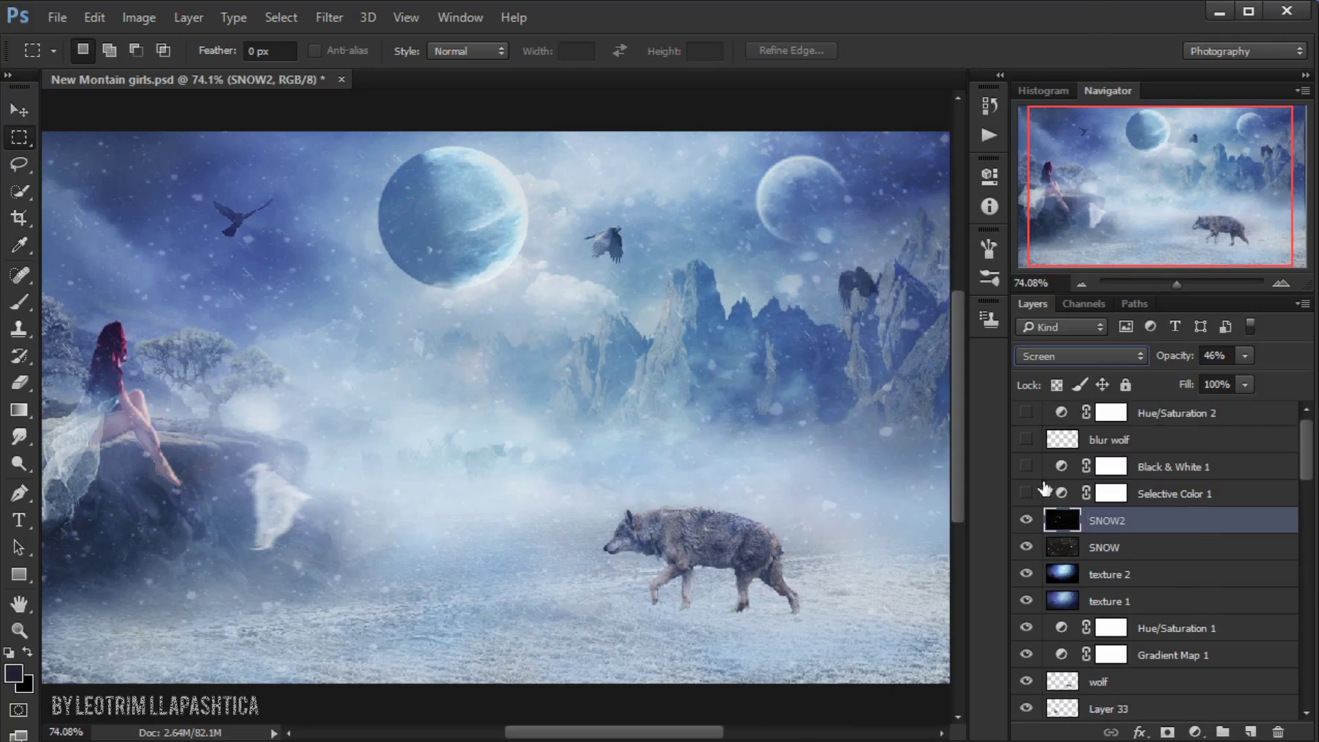
click(1025, 486)
click(1026, 467)
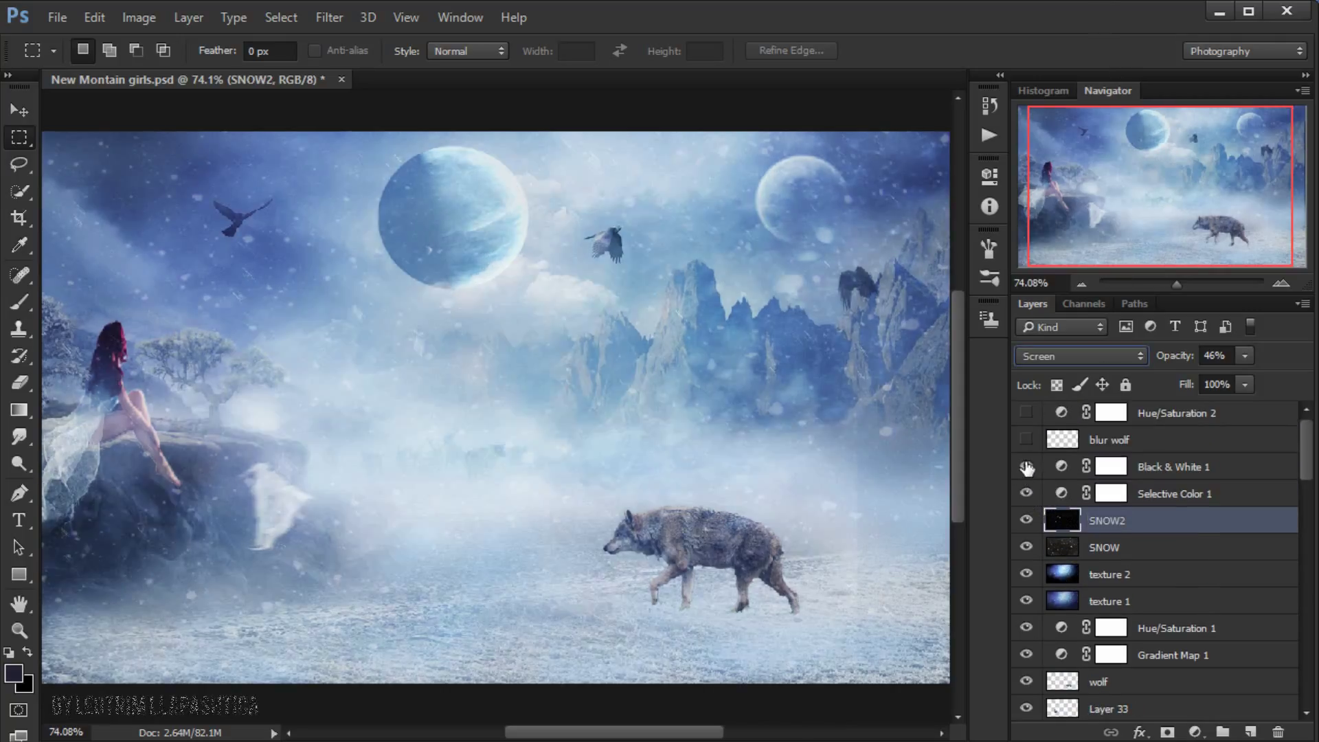
double_click(1063, 493)
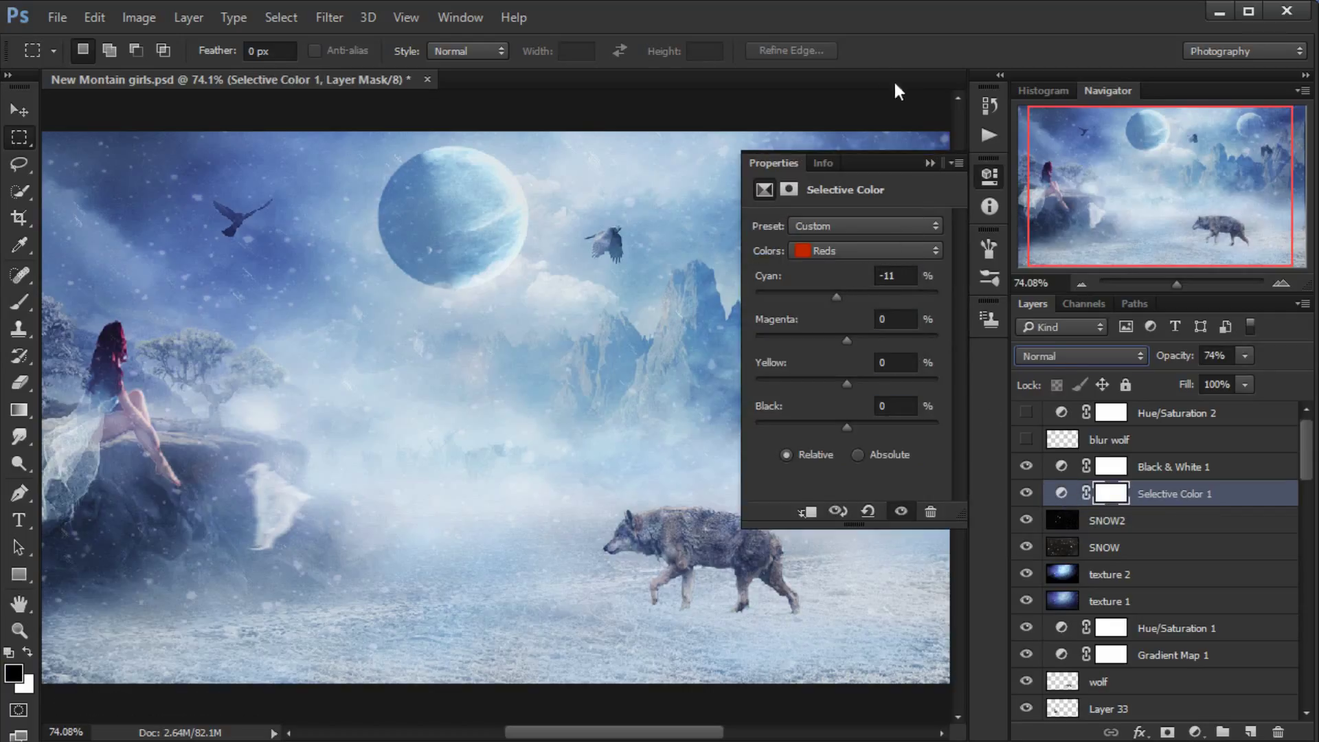
- Show the blur wolf layer and turn on Hue/Saturation 2, reviewing its settings
click(1026, 442)
click(1025, 415)
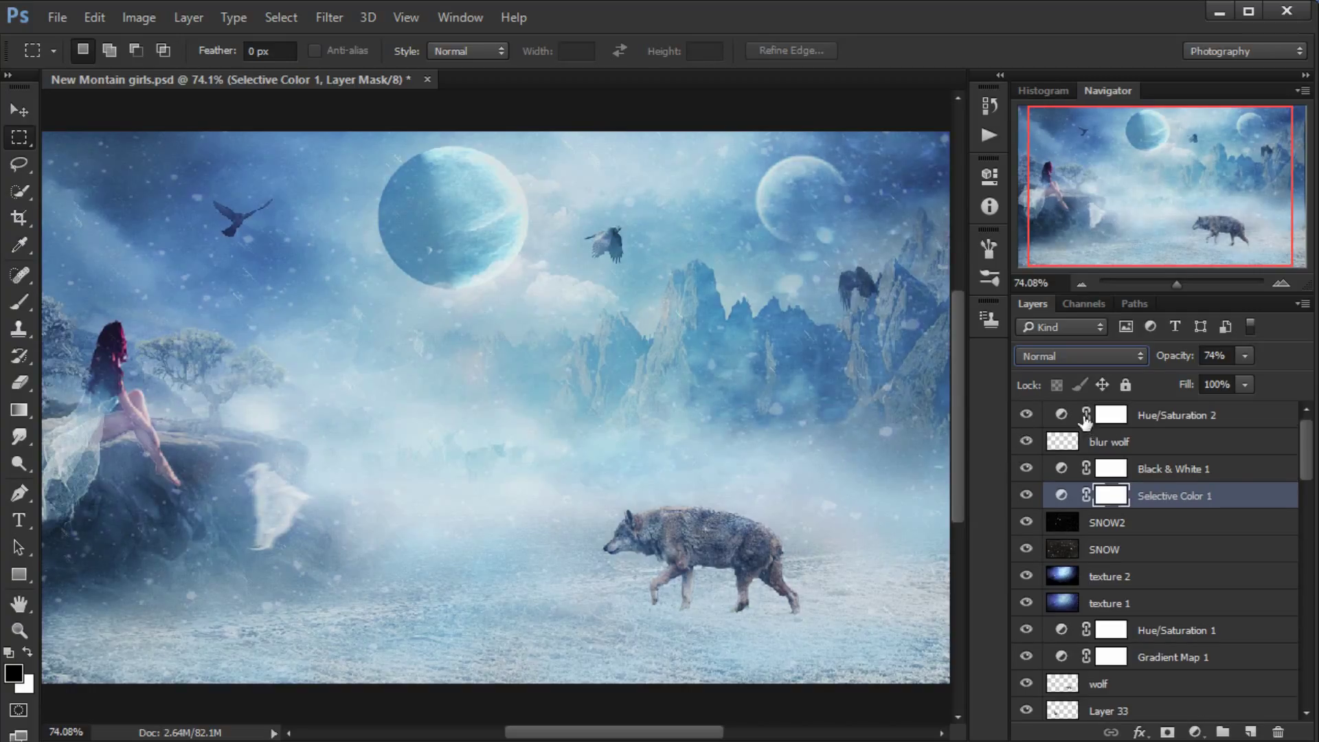
double_click(1064, 415)
click(929, 163)
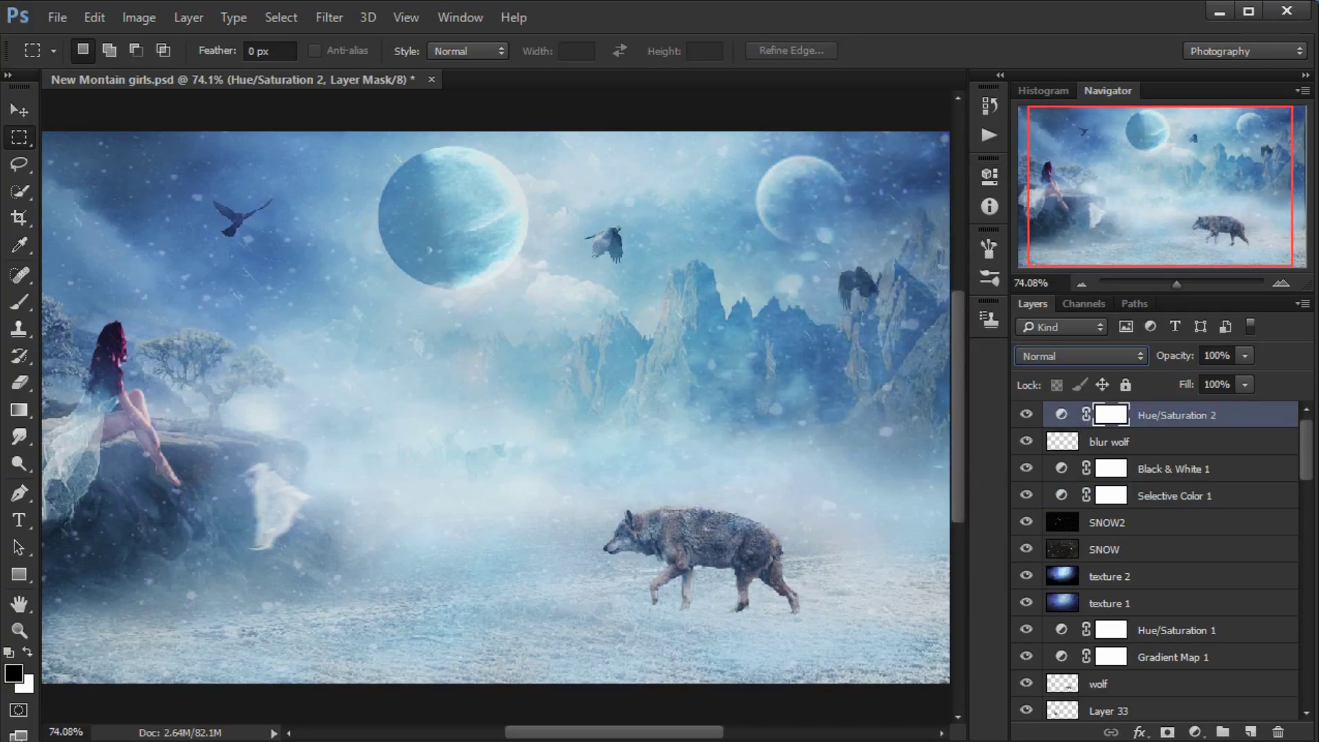